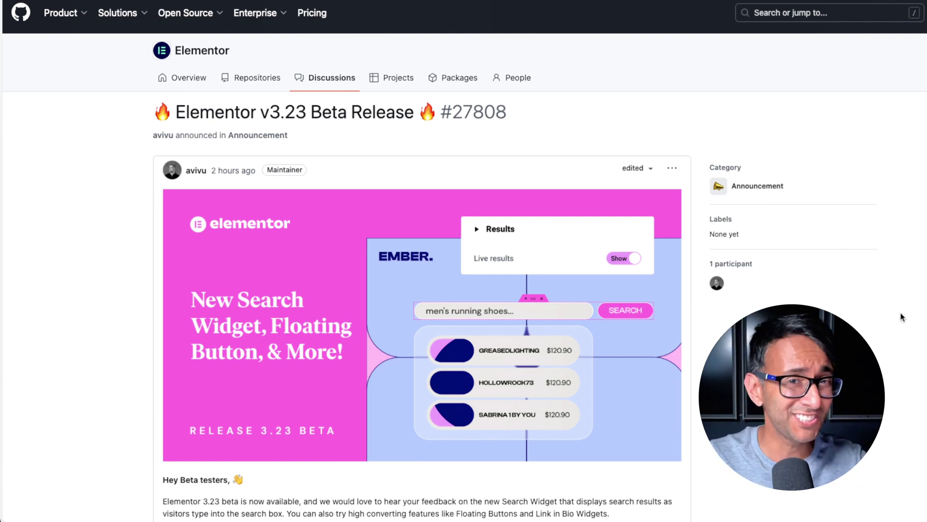
- Scroll up and down through the Elementor Settings page
scroll(901, 317, down, 3)
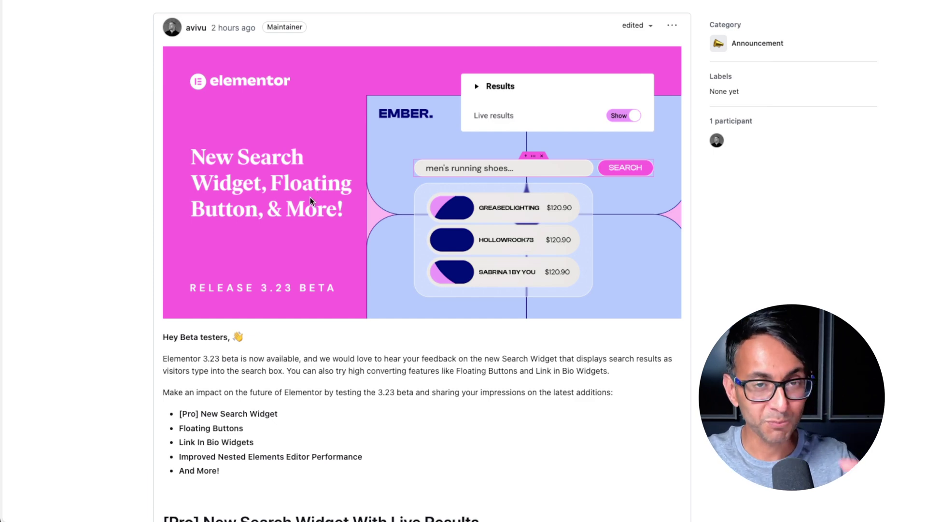
scroll(339, 210, down, 9)
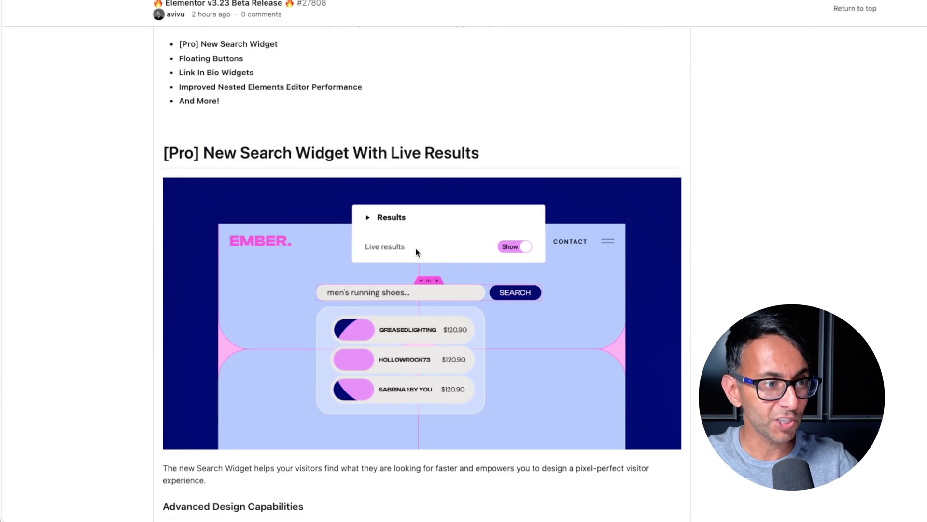
scroll(435, 253, down, 20)
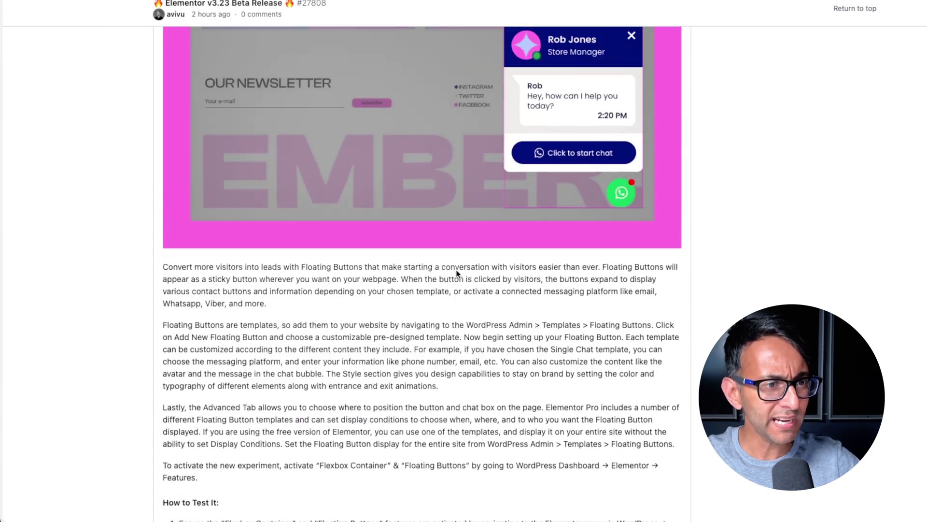
scroll(456, 269, up, 4)
scroll(456, 270, down, 18)
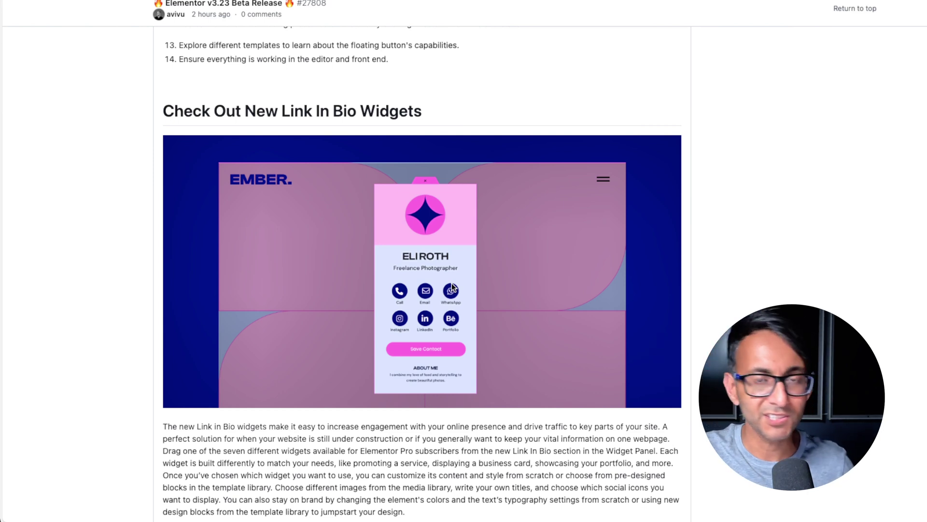
scroll(448, 315, up, 10)
scroll(459, 330, up, 20)
scroll(461, 330, down, 12)
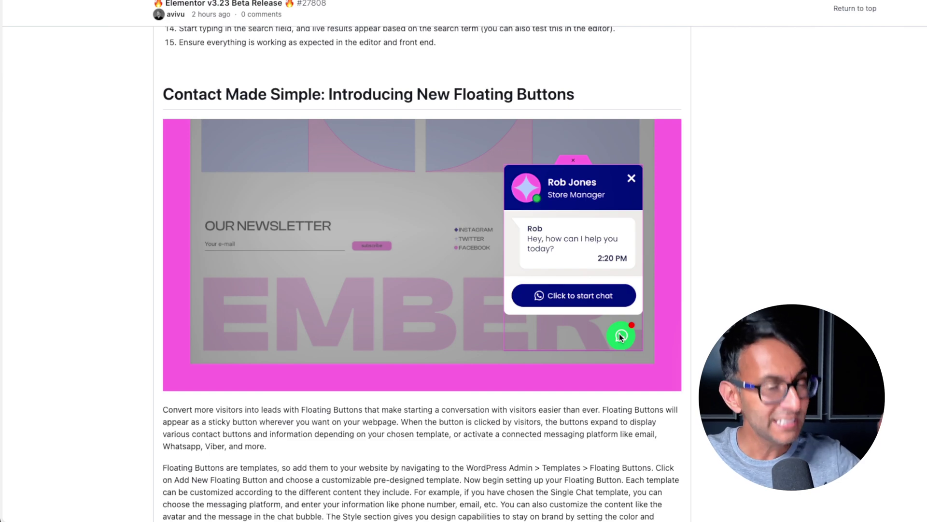
scroll(621, 338, up, 10)
scroll(619, 332, up, 10)
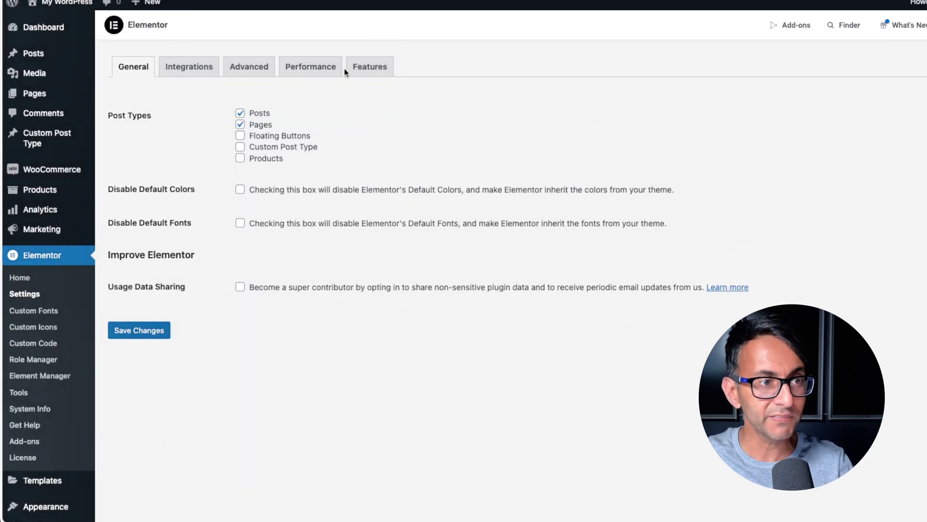
- On the Features tab, check that Link In Bio and Floating Buttons are Active
click(367, 68)
scroll(494, 266, down, 10)
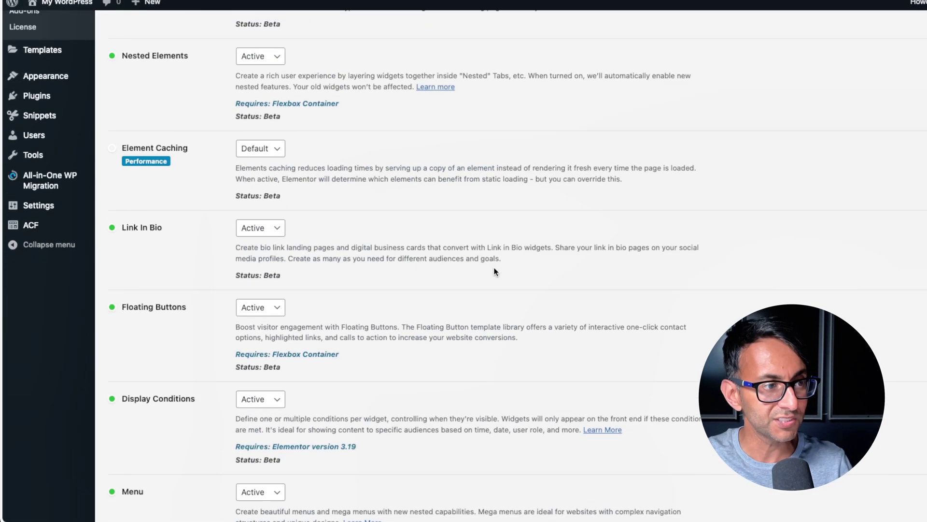
scroll(293, 215, down, 2)
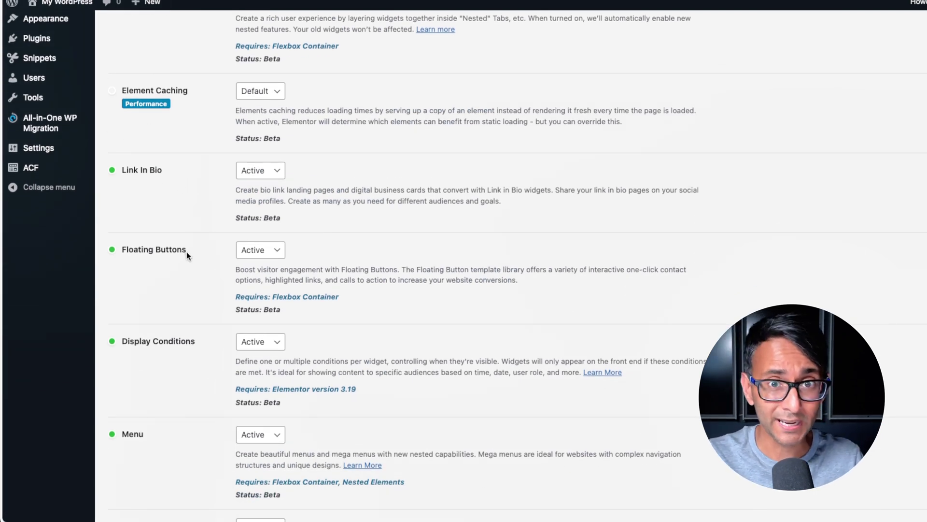
scroll(187, 255, down, 10)
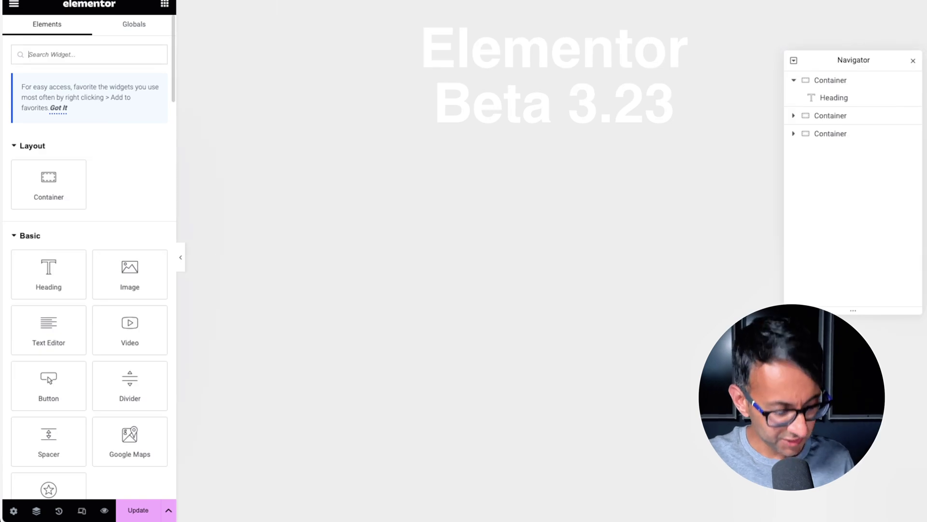
- Place a Search widget above the 'Elementor Beta 3.23' heading with Custom 58% width, and update
text(search)
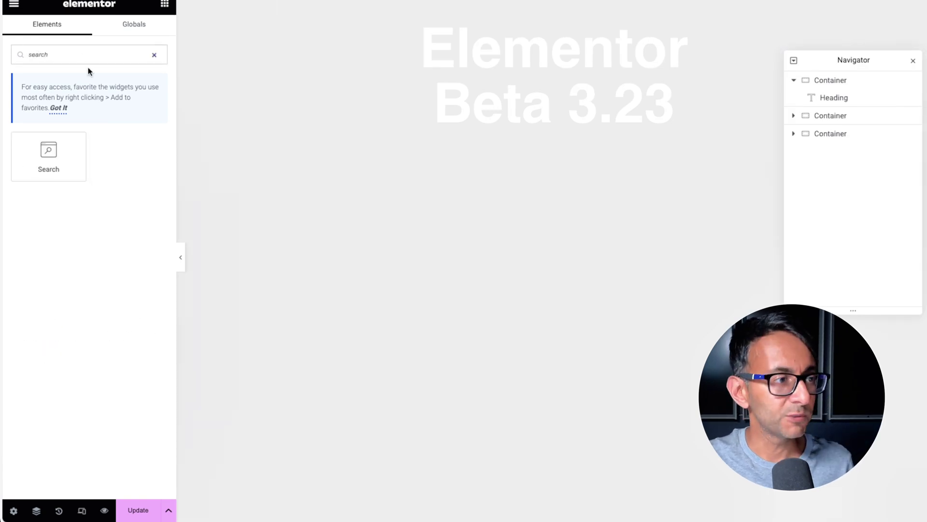
drag(51, 169, 614, 36)
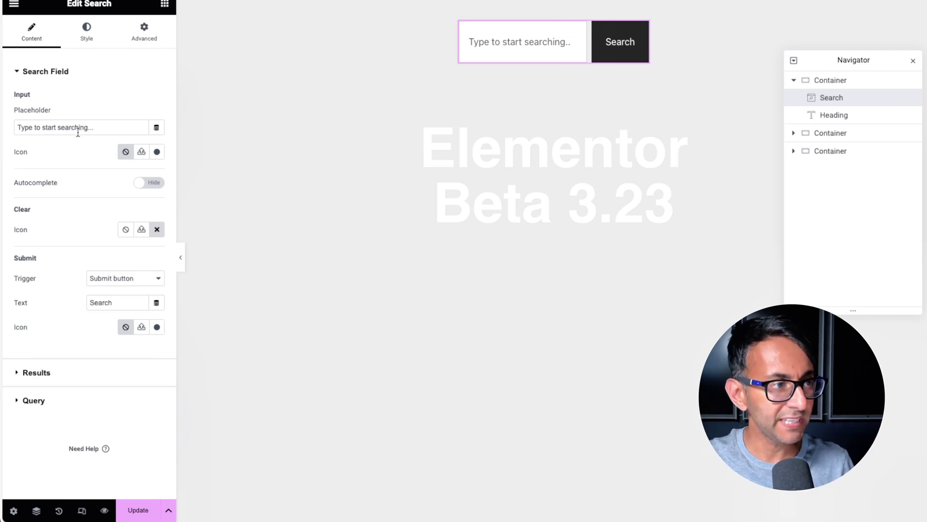
click(144, 30)
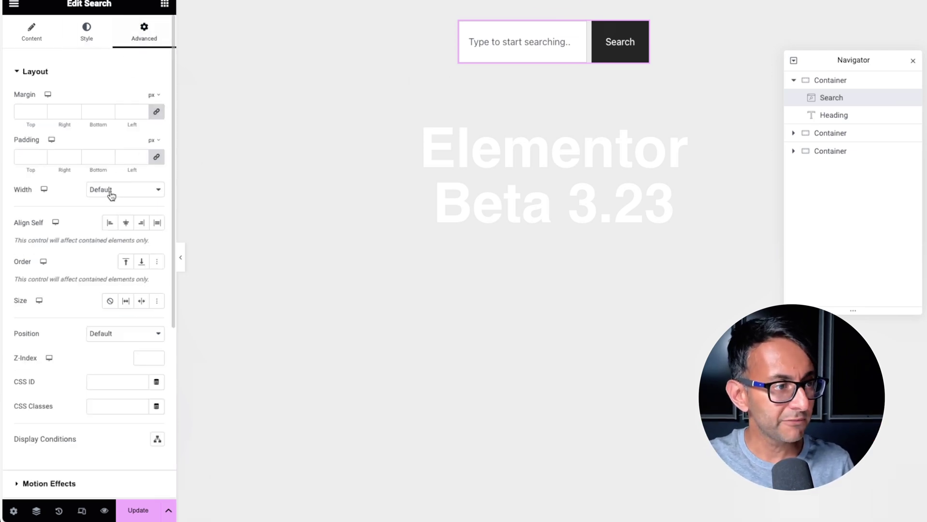
click(111, 193)
click(118, 225)
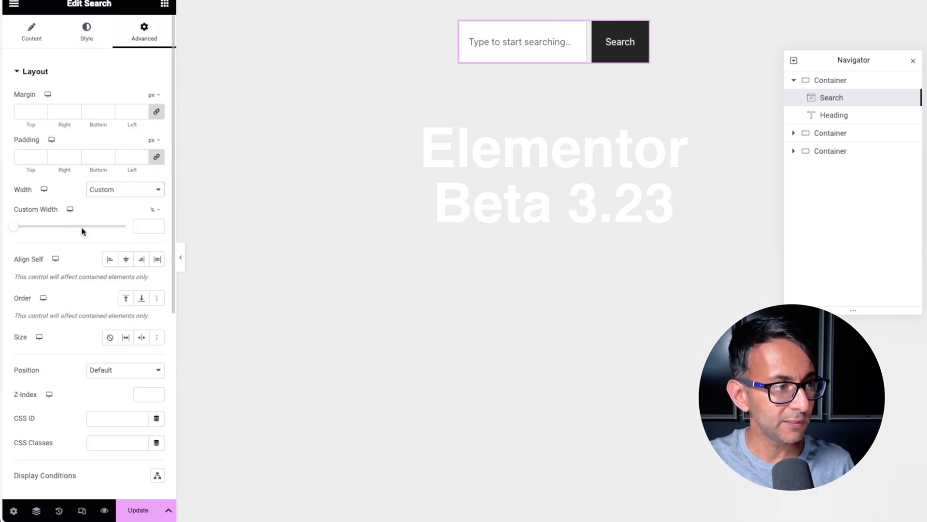
drag(18, 231, 80, 237)
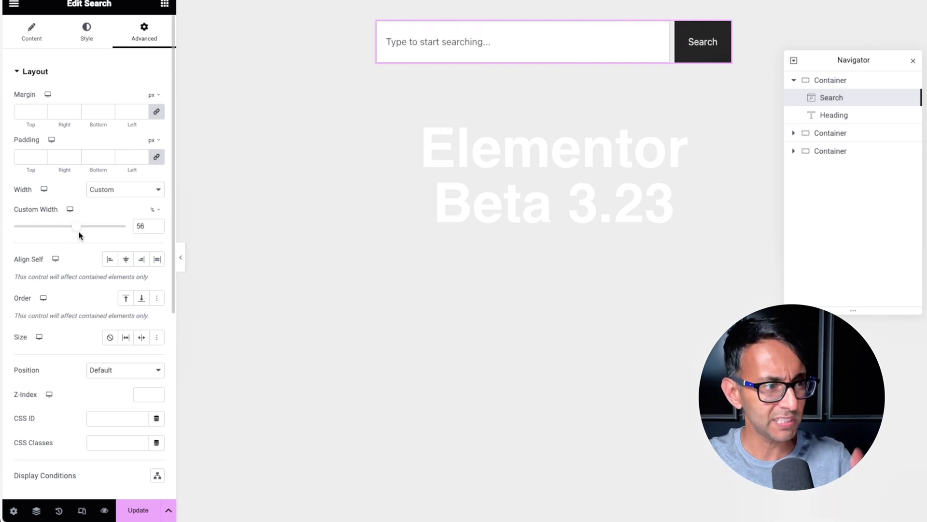
drag(80, 234, 82, 235)
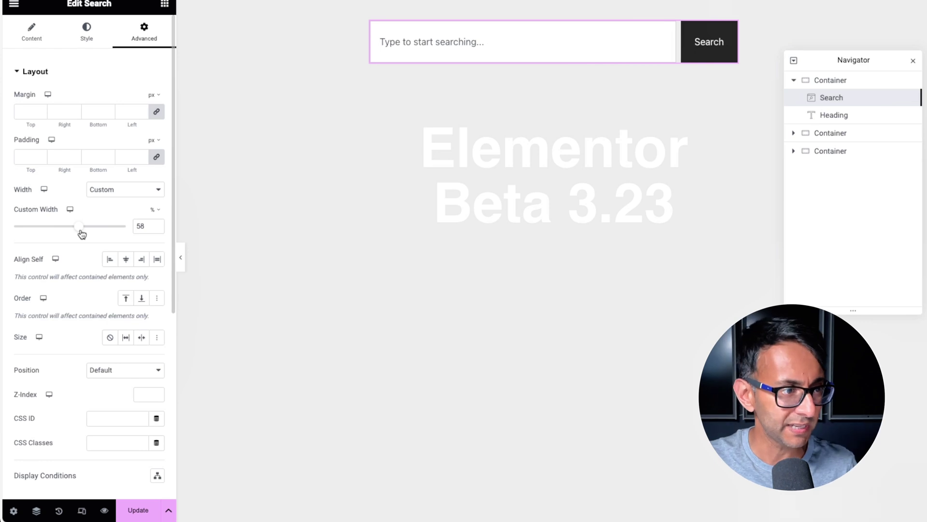
click(30, 34)
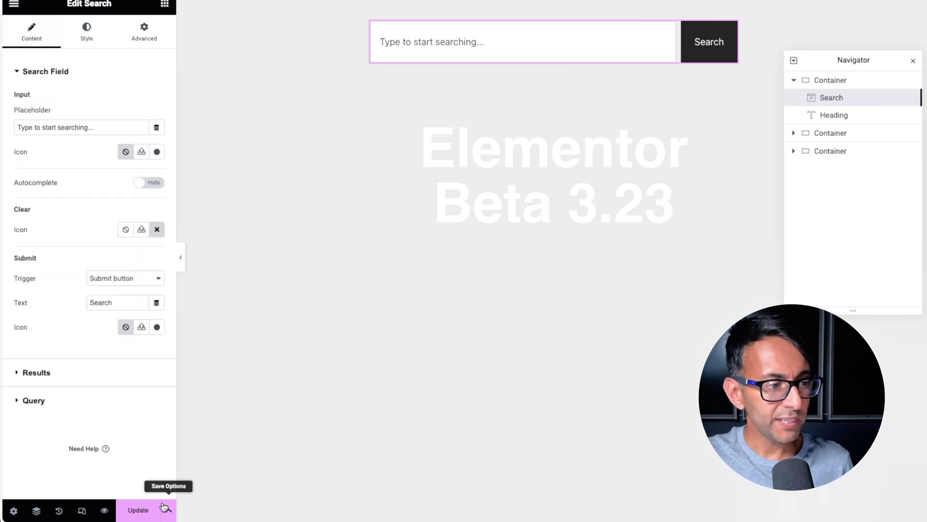
click(146, 511)
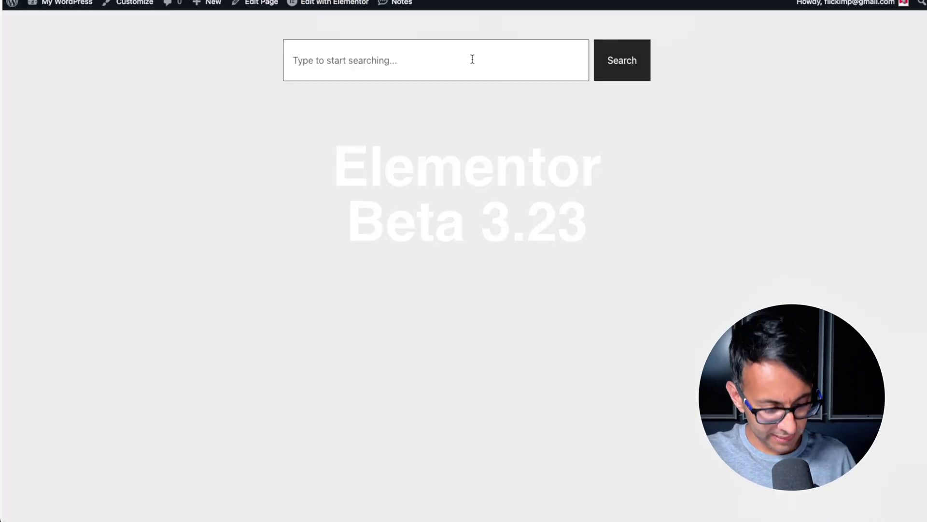
- Search 'hello' on the live page to list the Hello Again and Hello world! posts
text(hell)
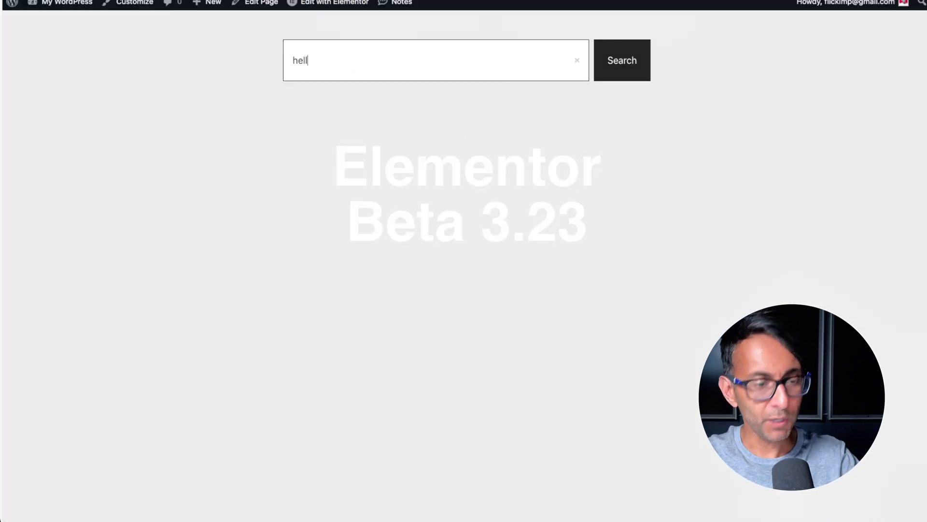
text(o)
key(BackSpace)
text(o)
click(610, 55)
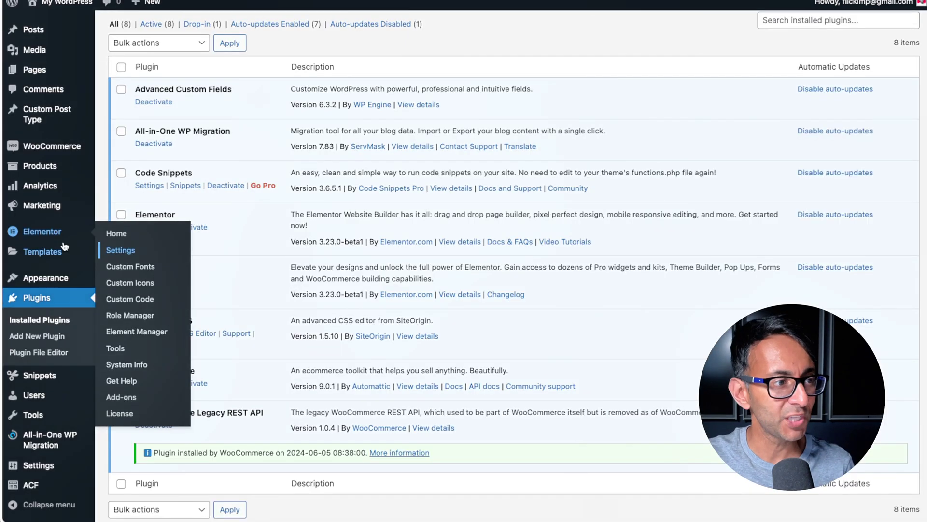
- Show all 9 saved templates under Templates > Saved Templates, then filter to Search Results
mouse_move(48, 252)
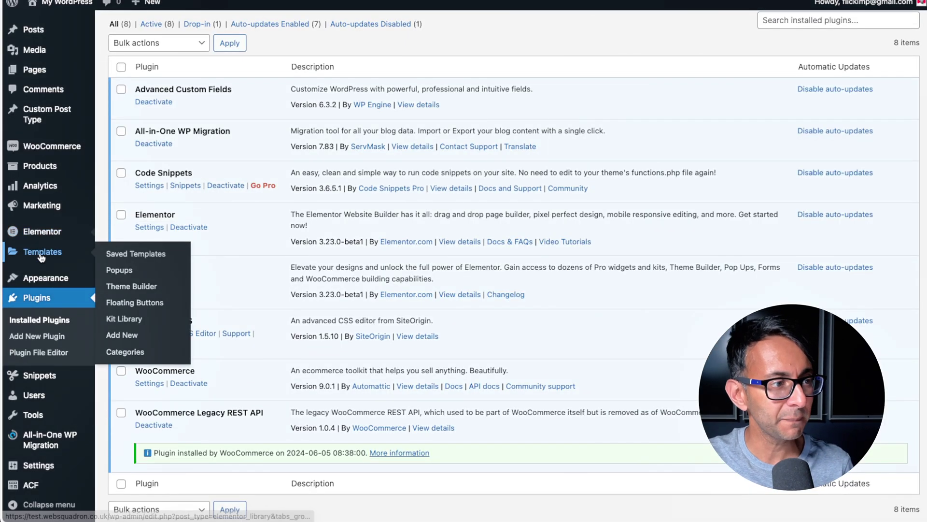
click(120, 255)
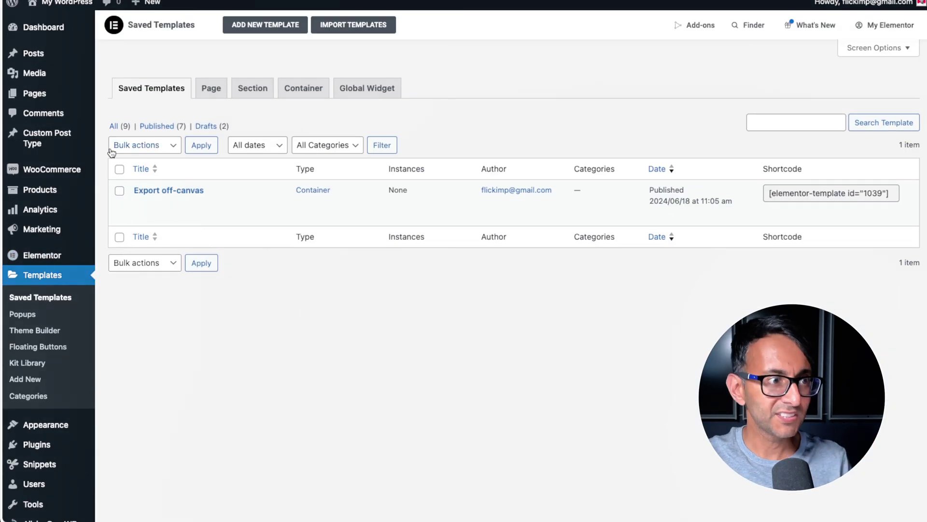
click(112, 129)
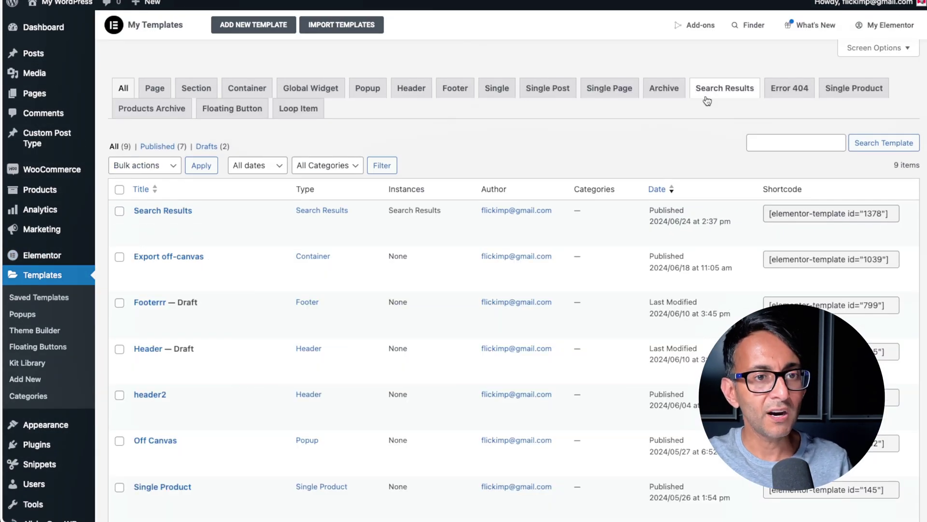
click(710, 96)
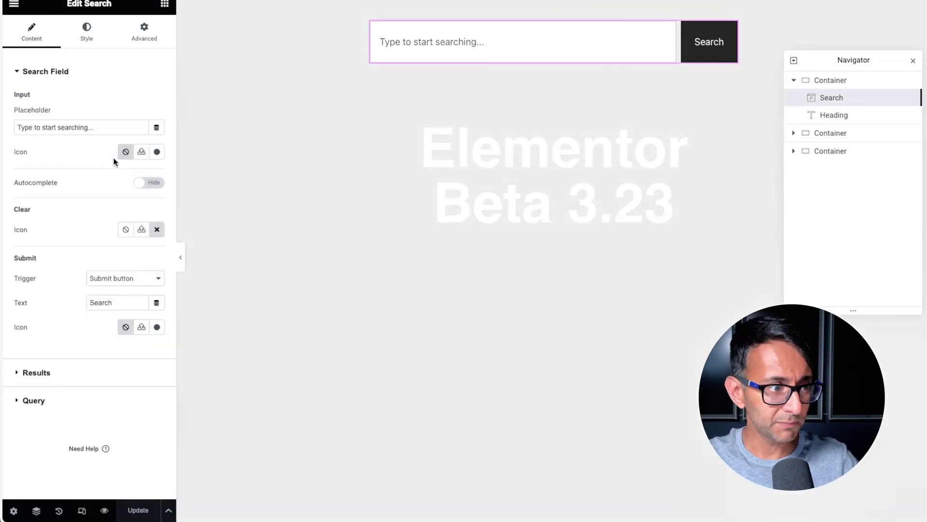
- Switch the Search widget's Live Results to Show using the Elementor Loop Item #34 template
click(74, 372)
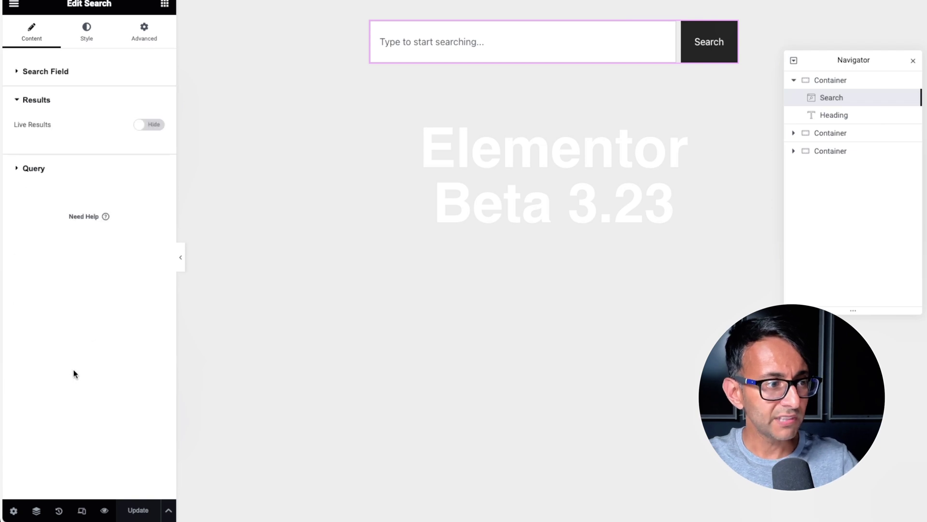
double_click(58, 76)
click(52, 69)
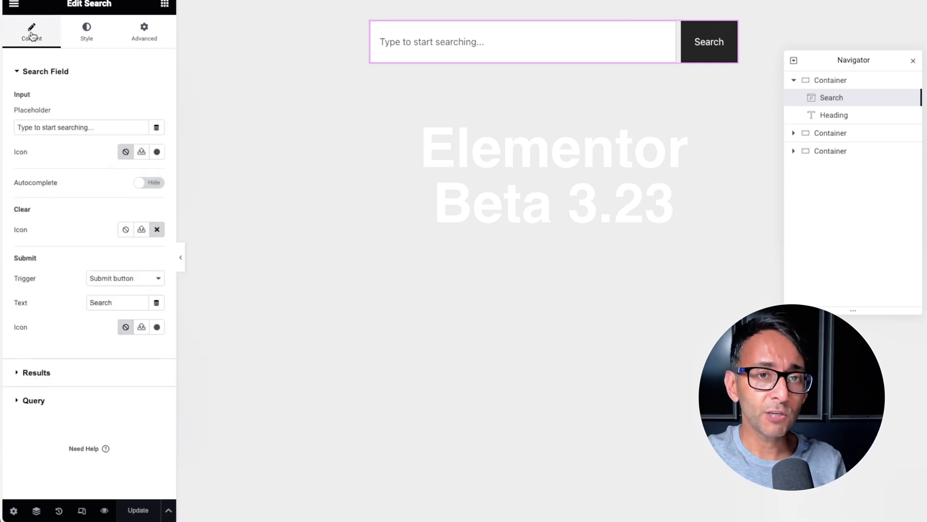
click(87, 367)
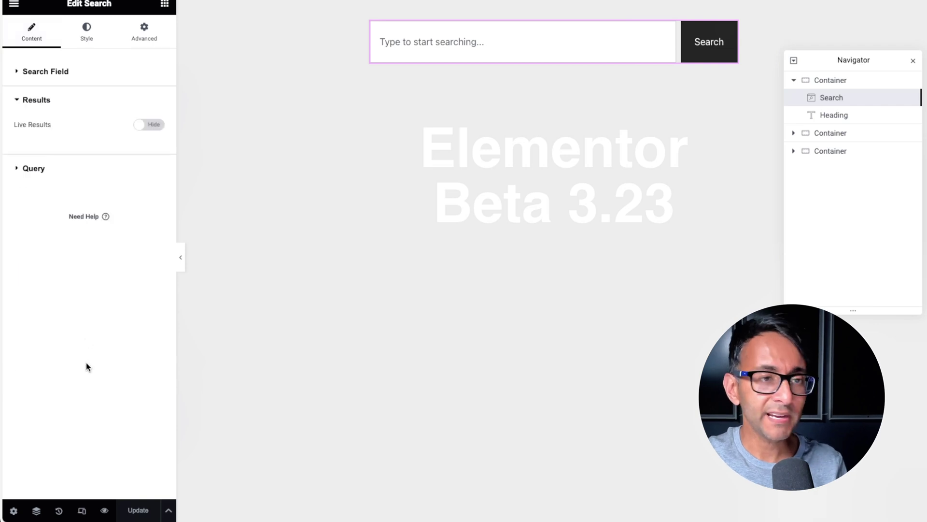
click(153, 125)
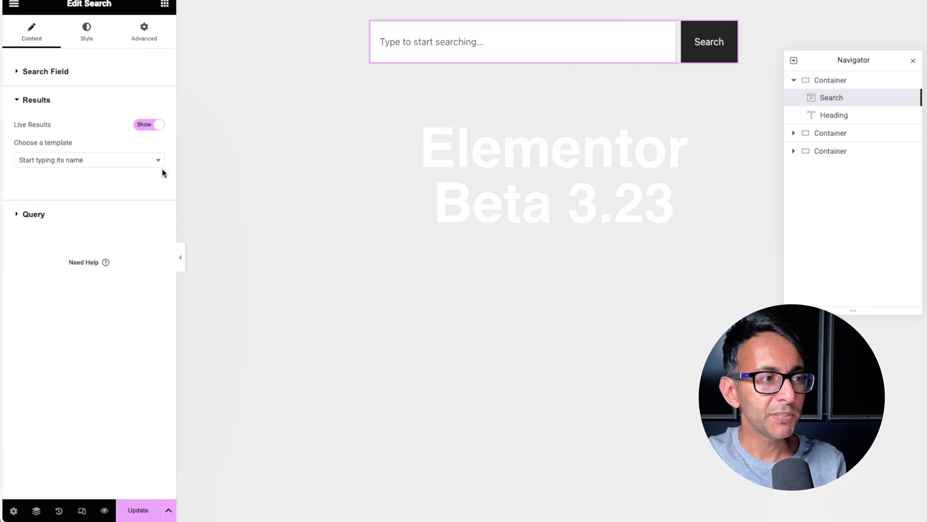
click(135, 164)
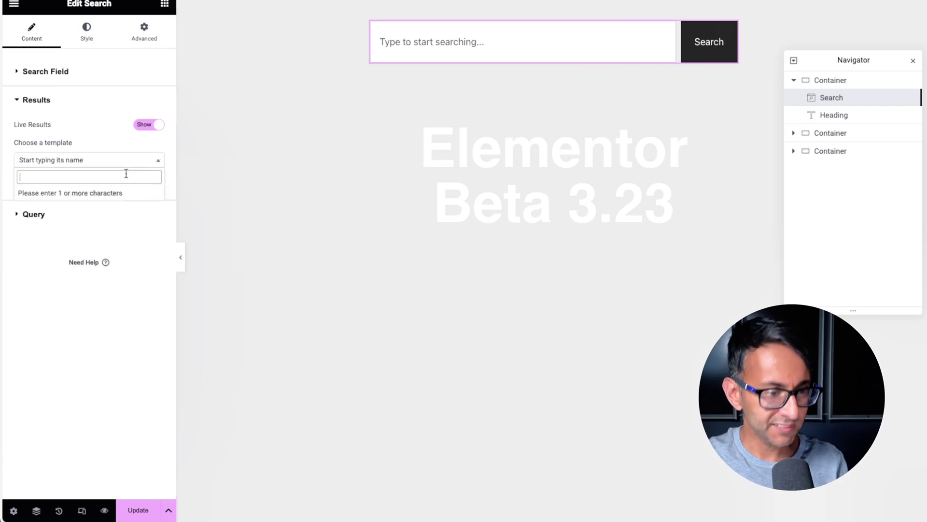
text(loo)
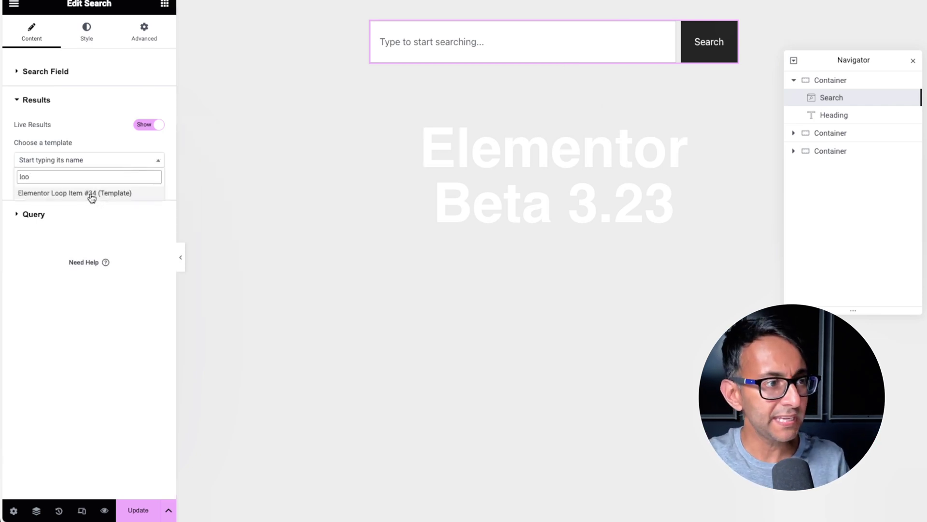
click(92, 194)
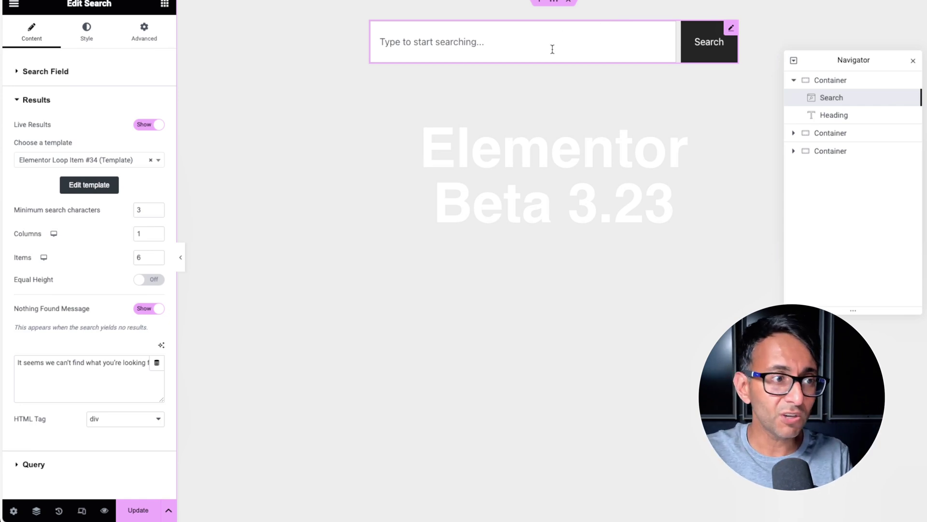
- Try 2 result columns, set Columns back to 1, and update the page
double_click(146, 213)
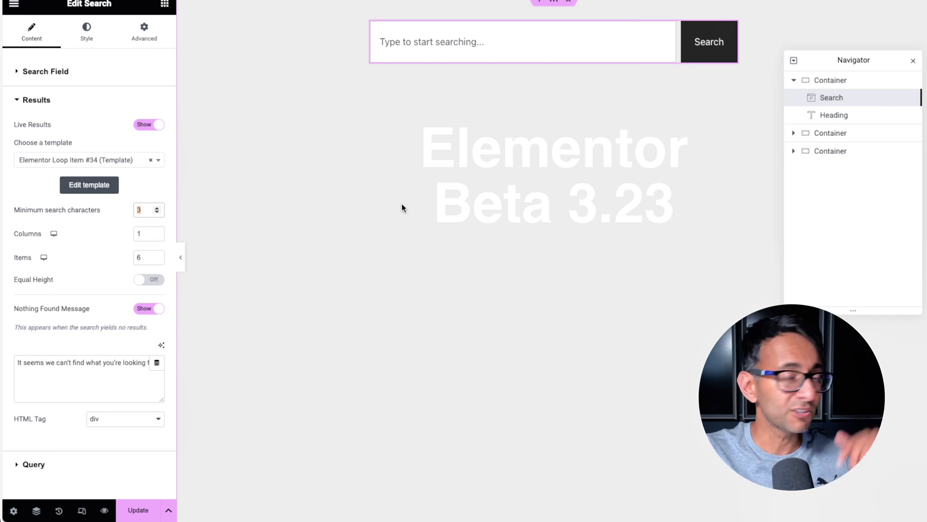
click(147, 234)
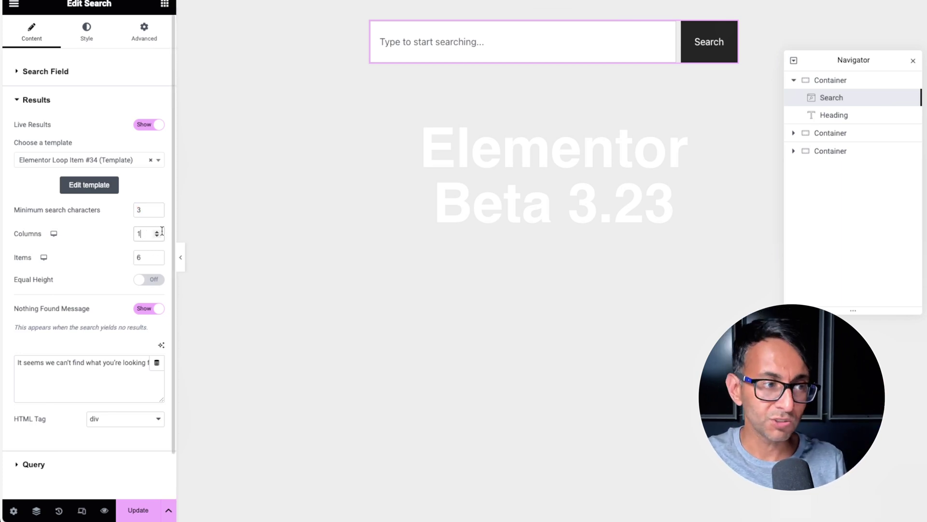
click(157, 231)
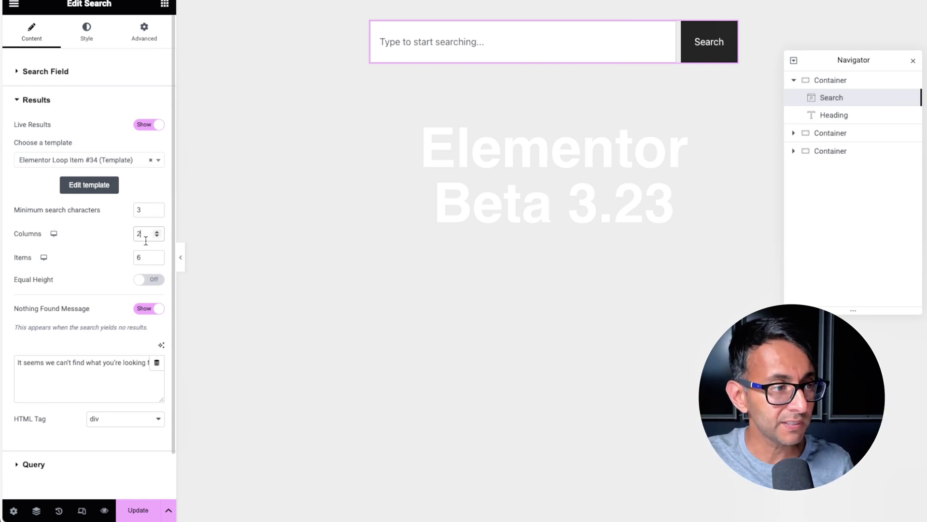
key(BackSpace)
text(1)
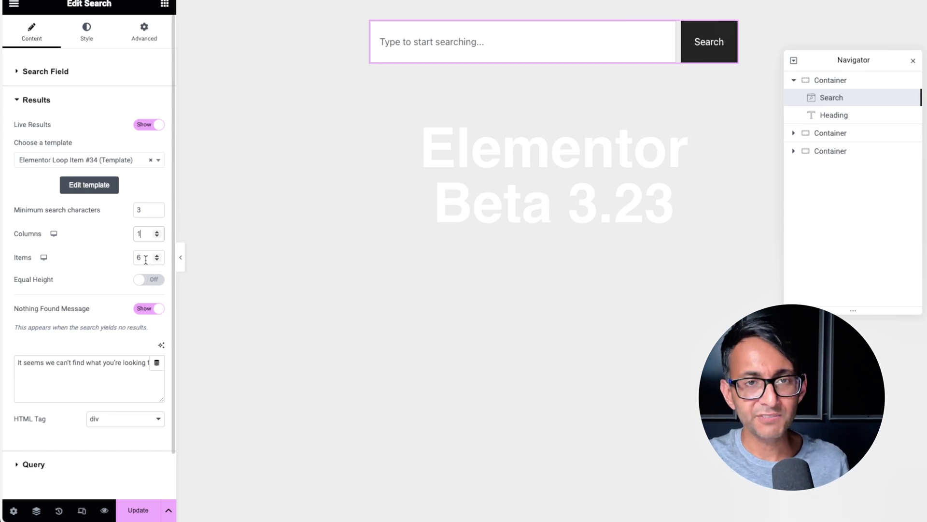
click(138, 510)
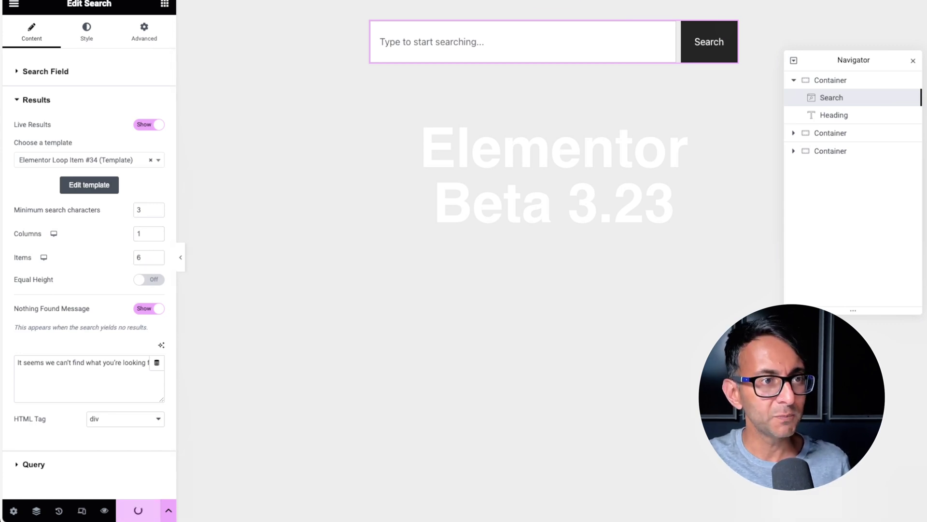
- Type 'hell' into the live page's search field to preview two image result cards
click(520, 7)
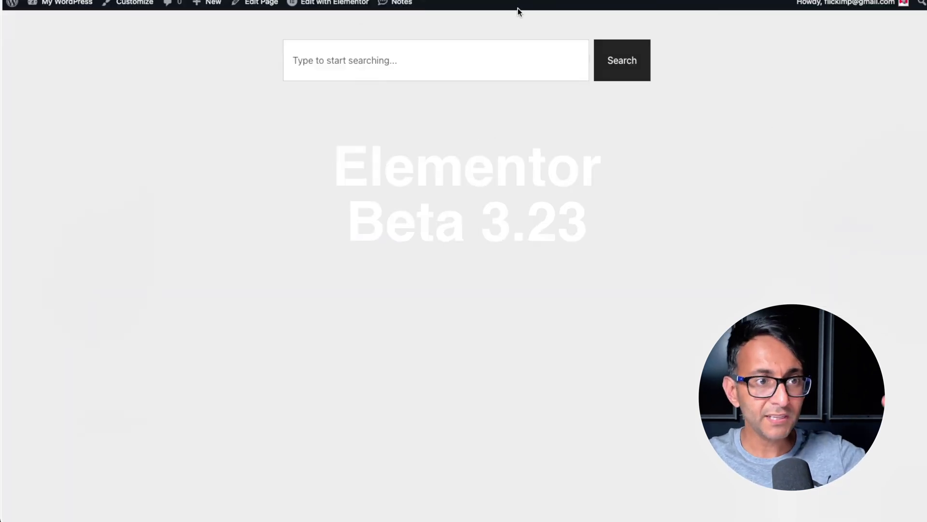
click(531, 63)
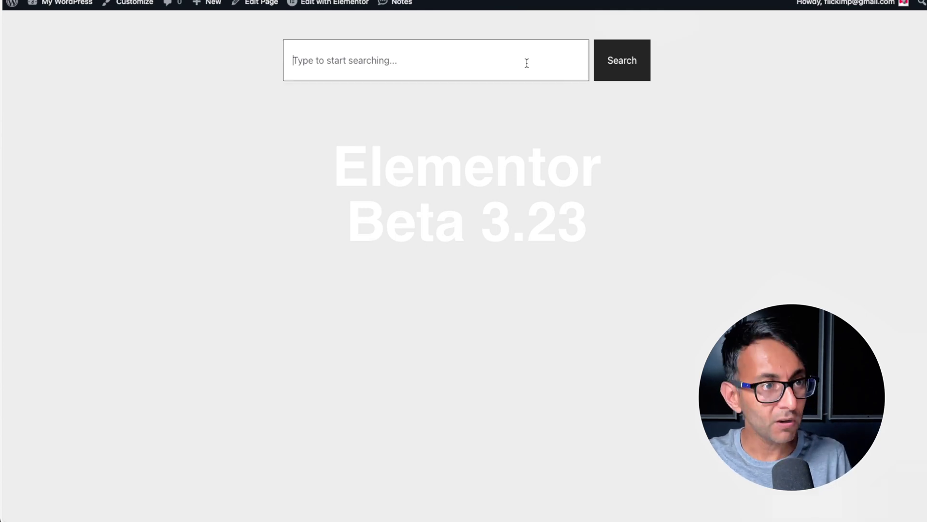
text(hell)
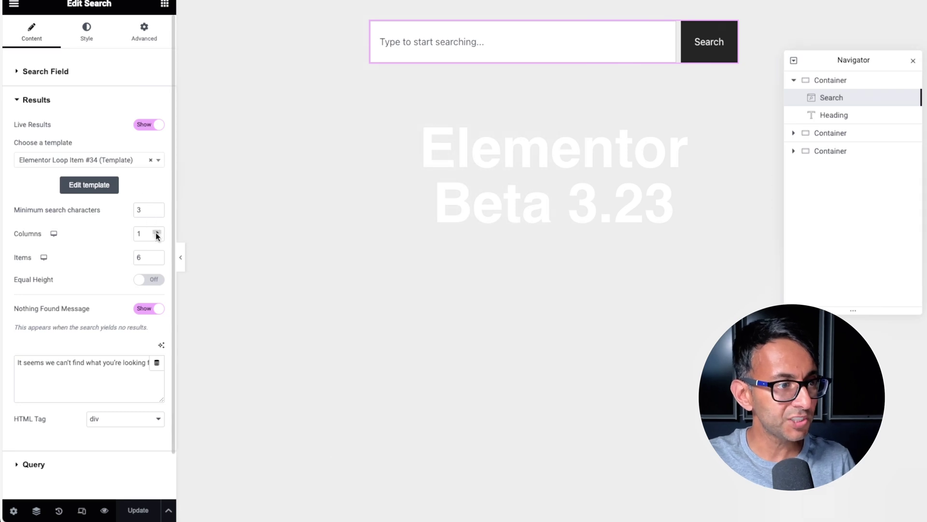
- Set the results Columns to 2, update, and test with the query 'hell'
click(156, 232)
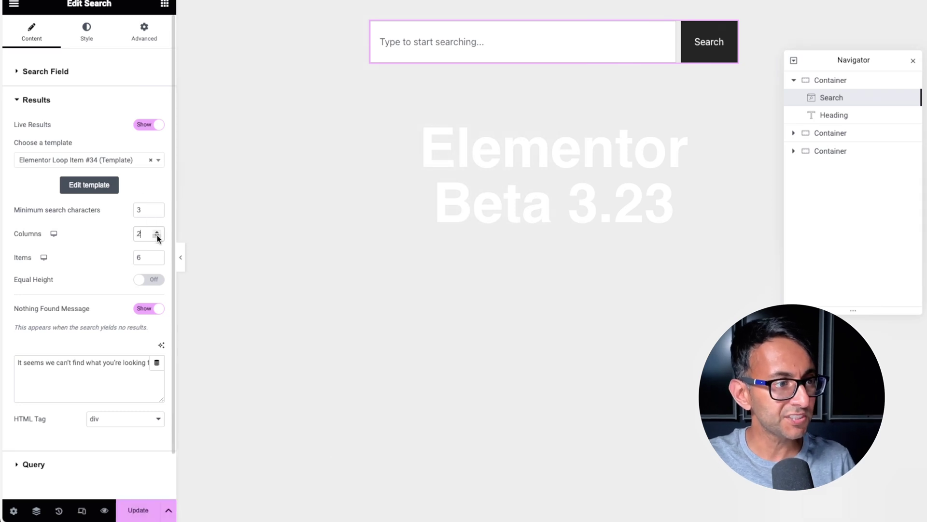
click(138, 510)
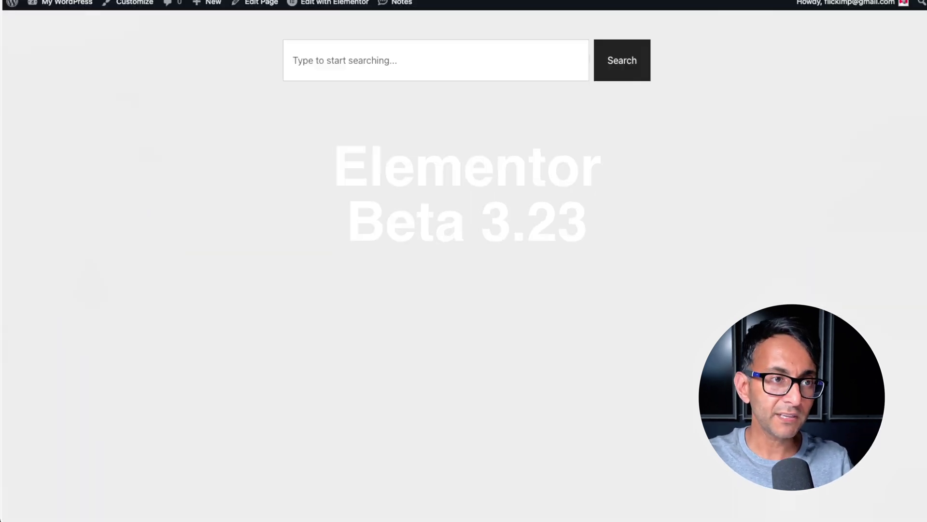
click(477, 57)
text(hell)
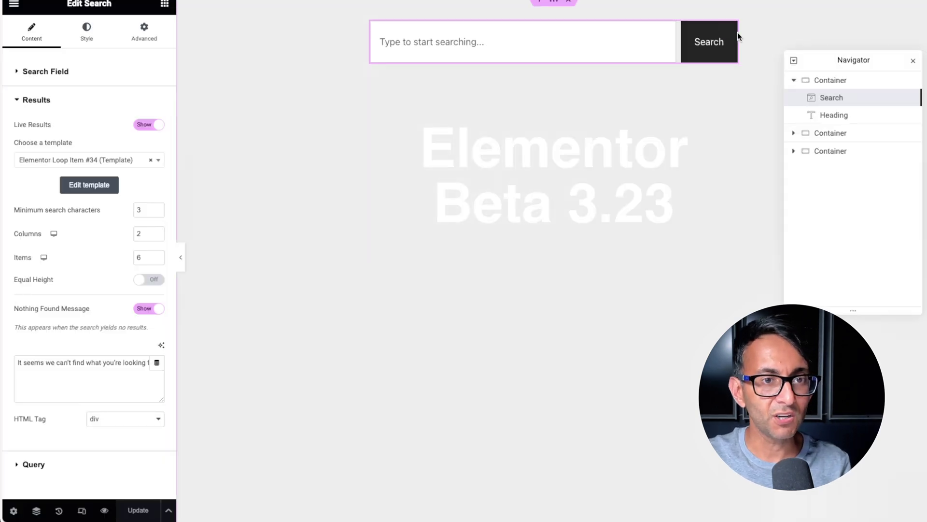
- Drag the Custom Width from 58% to 29%, update, and test 'hell' on the live page
click(144, 30)
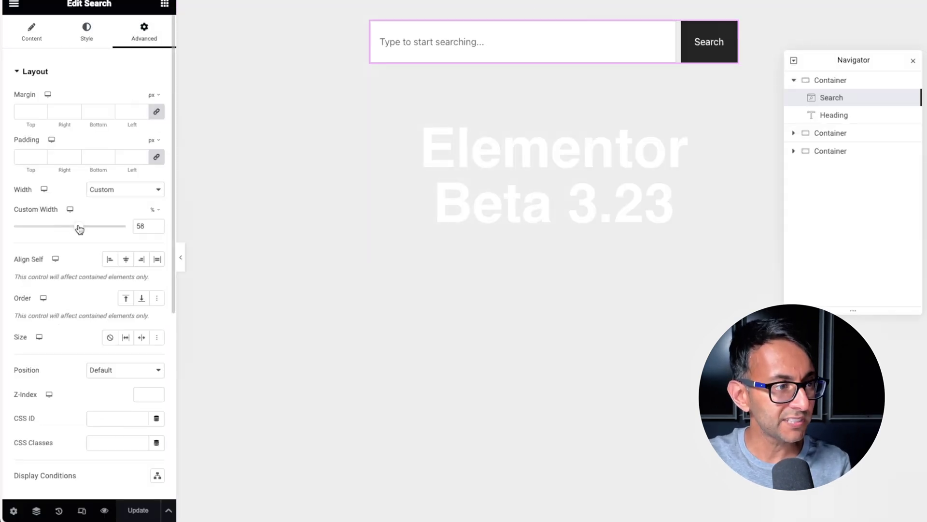
drag(83, 232, 48, 232)
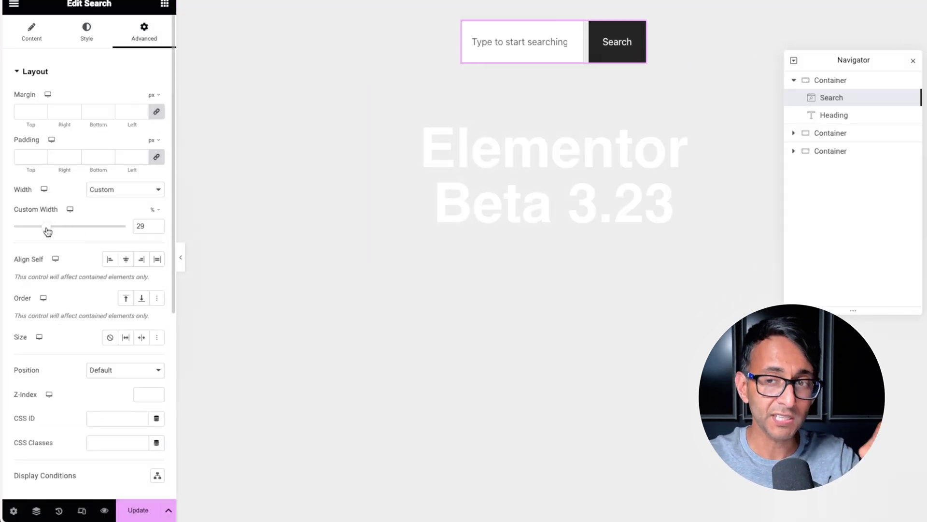
click(138, 510)
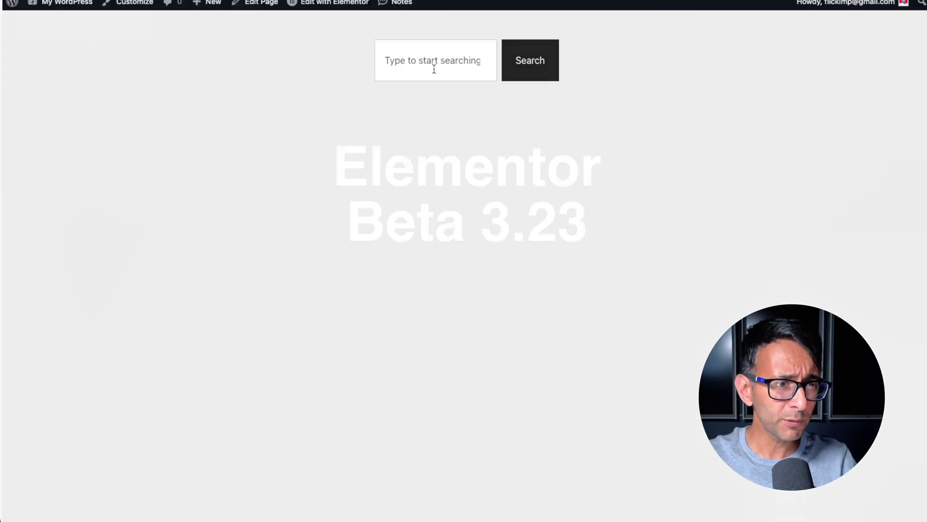
click(436, 68)
text(hell)
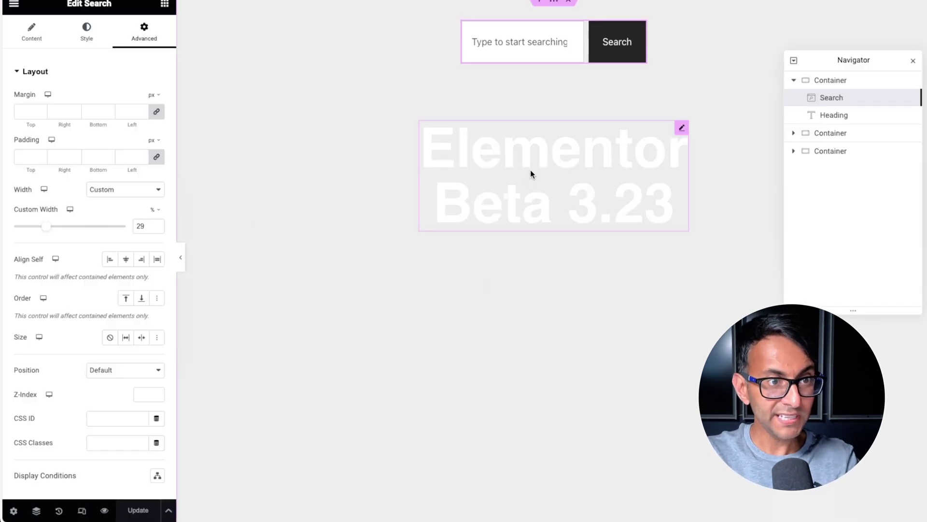
- Review the Submit Button and Search Field styles, then type 'hell' to preview two result cards
click(88, 34)
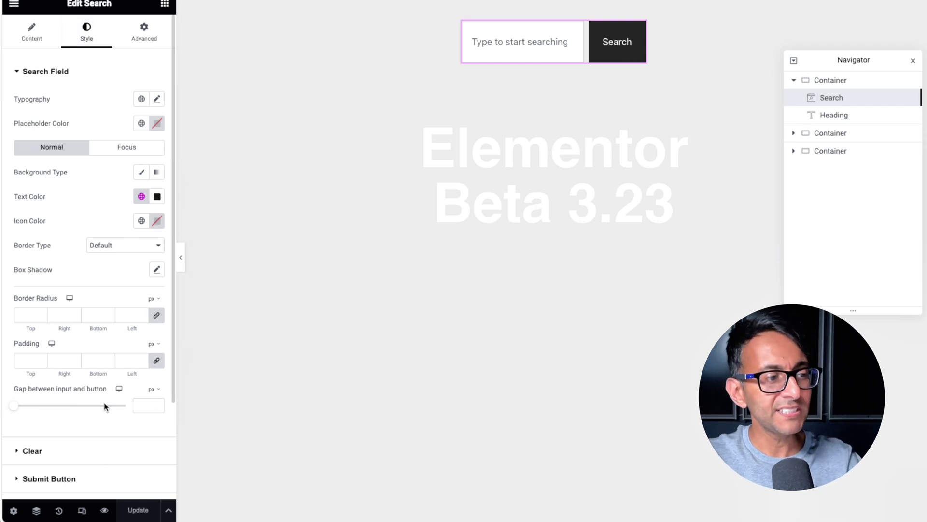
scroll(109, 454, down, 1)
click(77, 442)
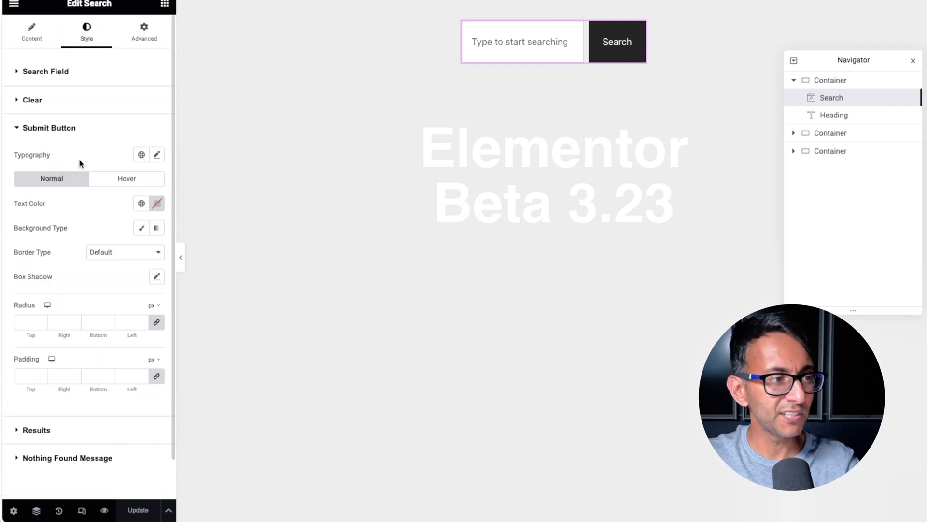
click(58, 76)
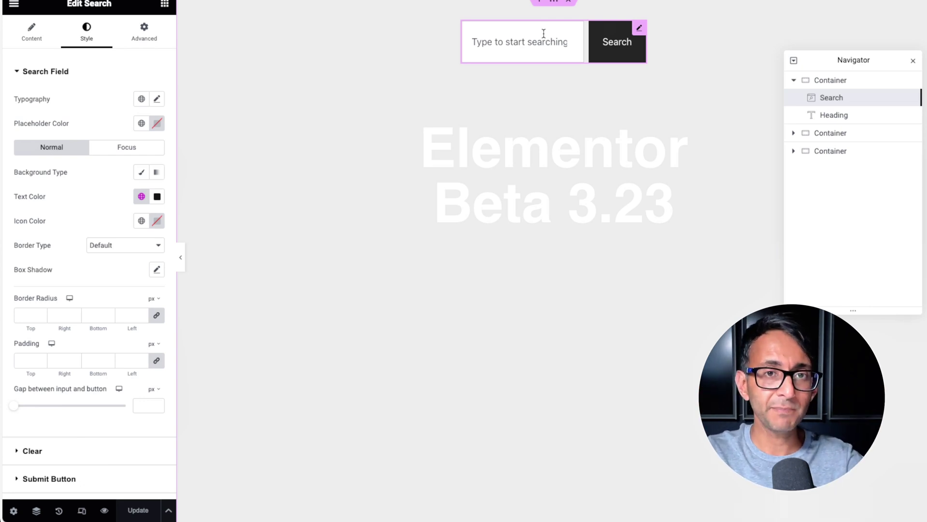
click(499, 35)
text(hell)
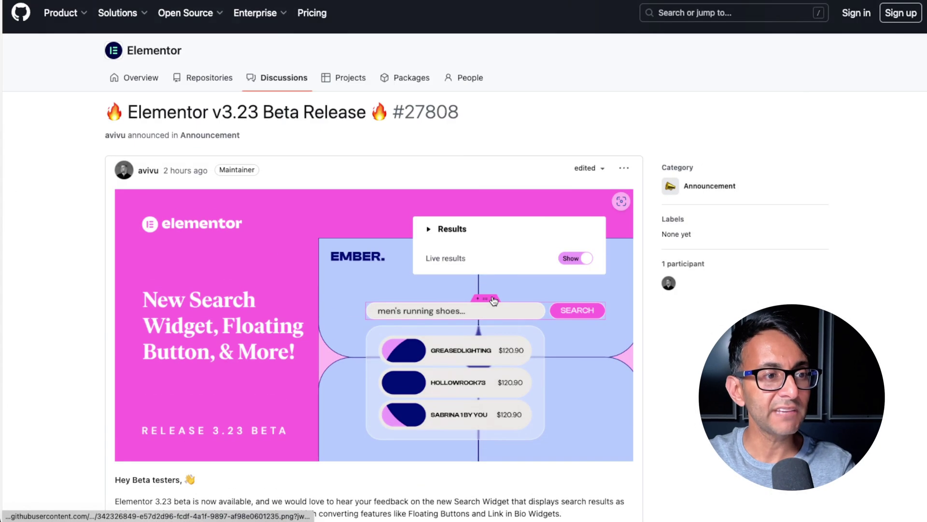
- Scroll the GitHub v3.23 beta notes down to the New Search Widget With Live Results section
scroll(492, 296, down, 8)
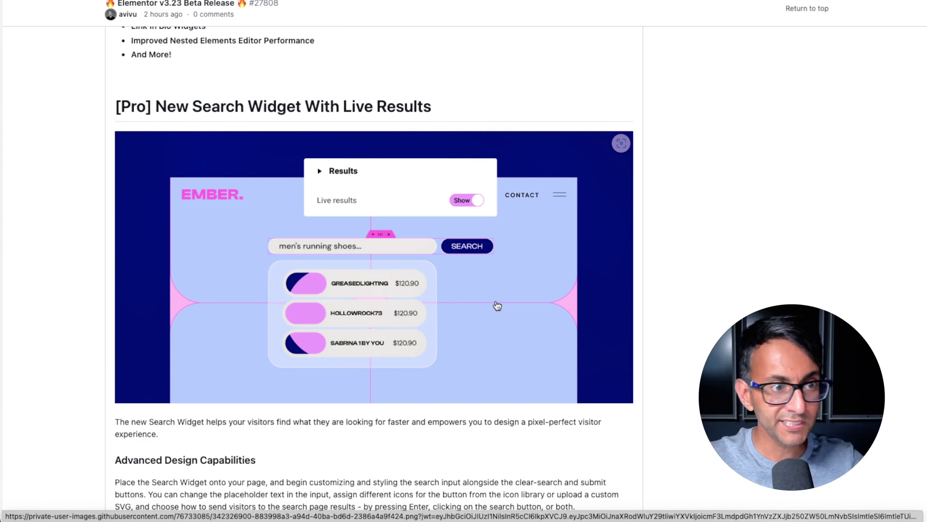
scroll(505, 302, down, 2)
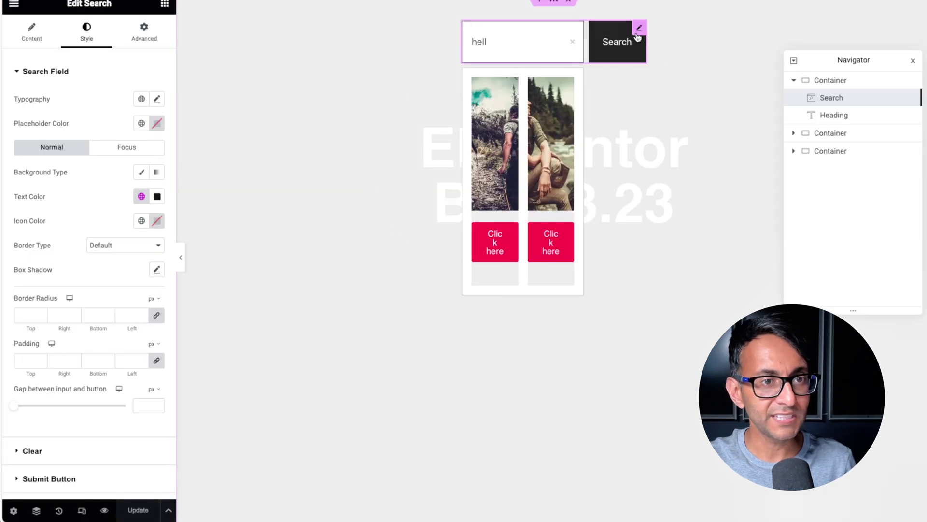
- Delete the Search widget from the page
right_click(638, 30)
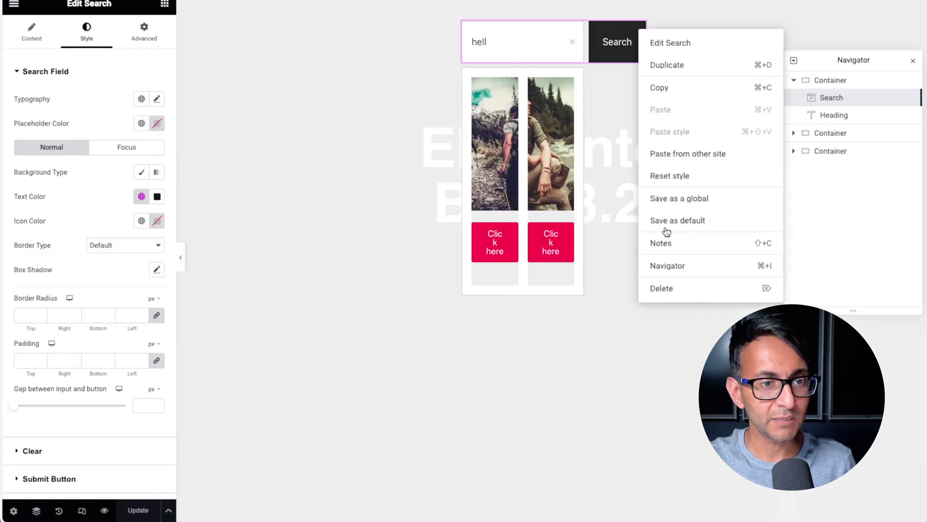
click(683, 291)
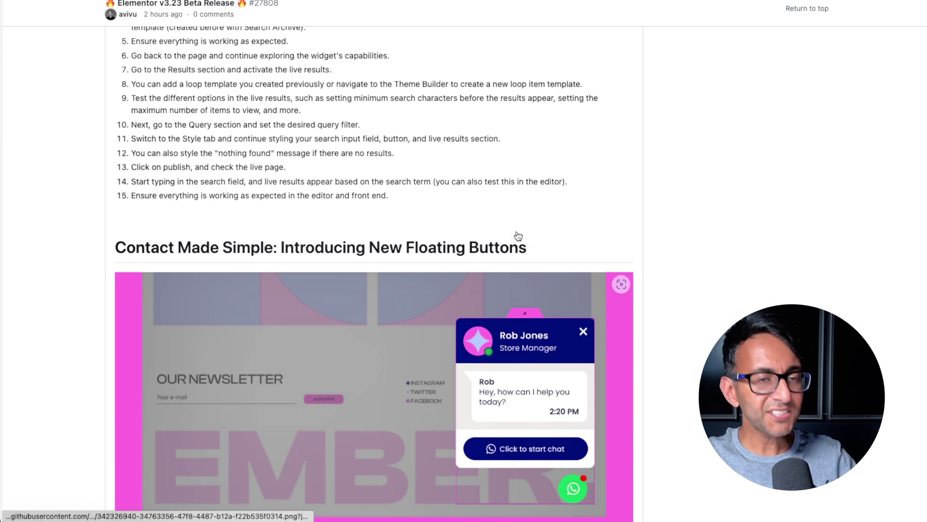
scroll(516, 237, down, 3)
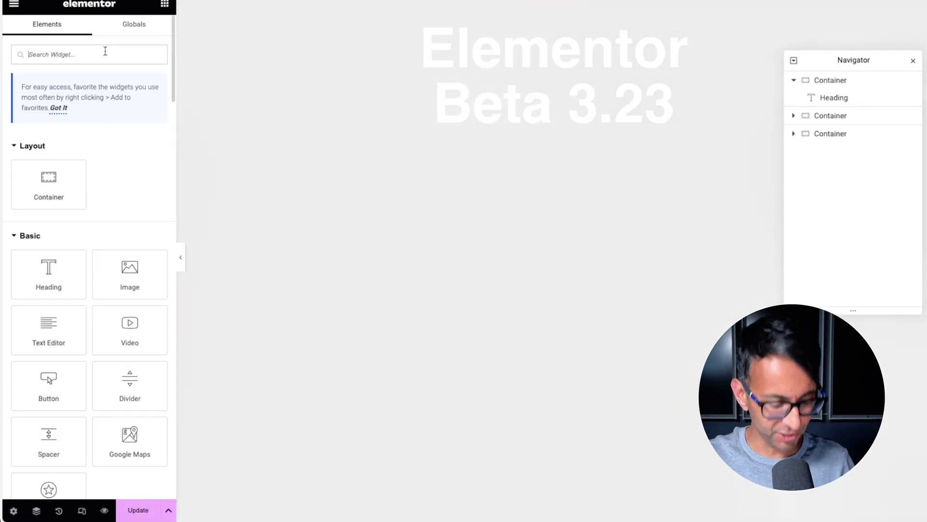
- Search the widget panel for 'floa', then clear the search
click(104, 51)
text(floa)
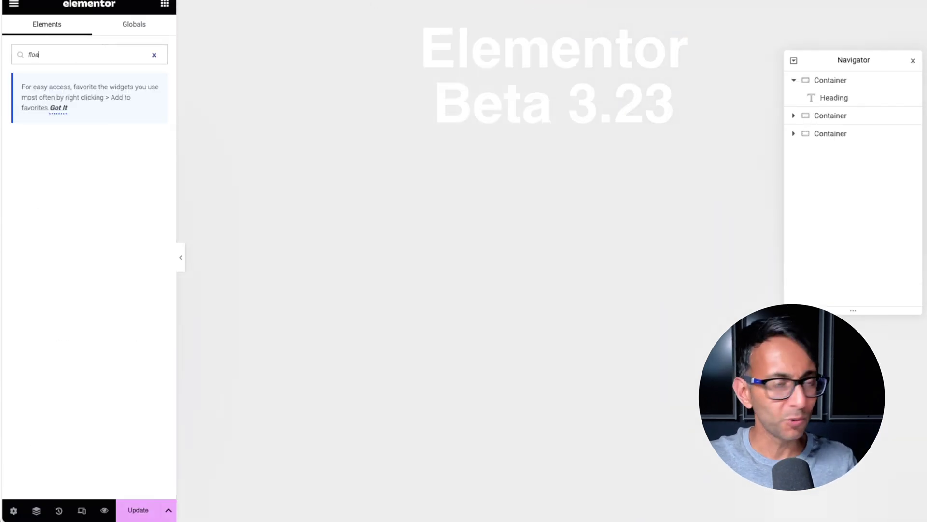
key(BackSpace)
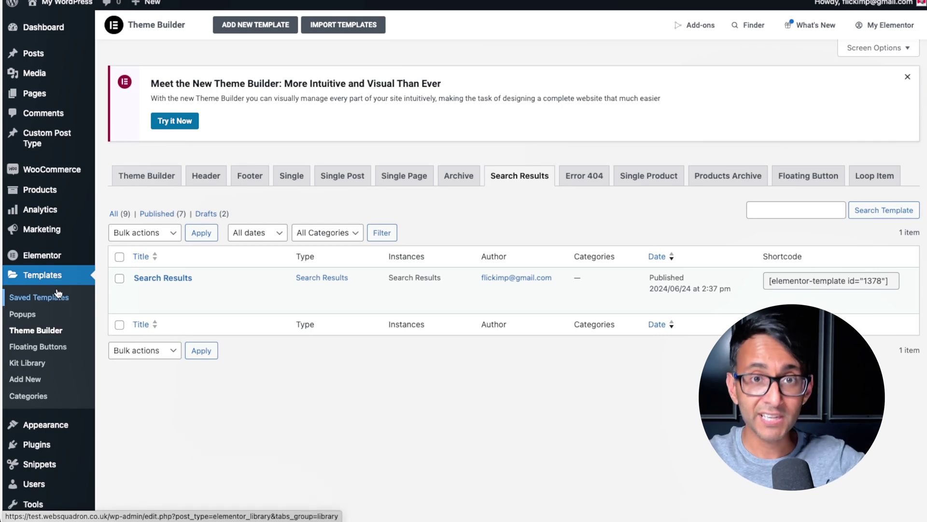
- Open the Floating Buttons template list and add a new floating button, #1433
click(47, 348)
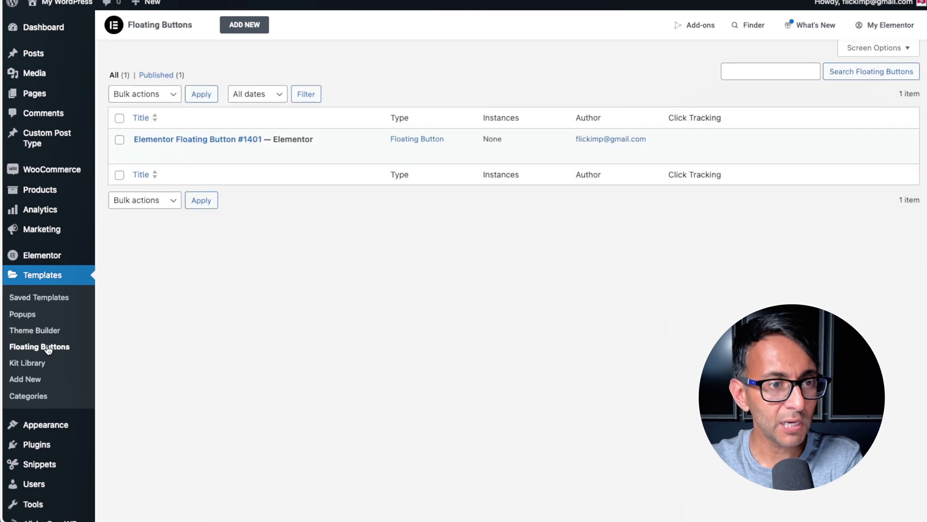
click(250, 29)
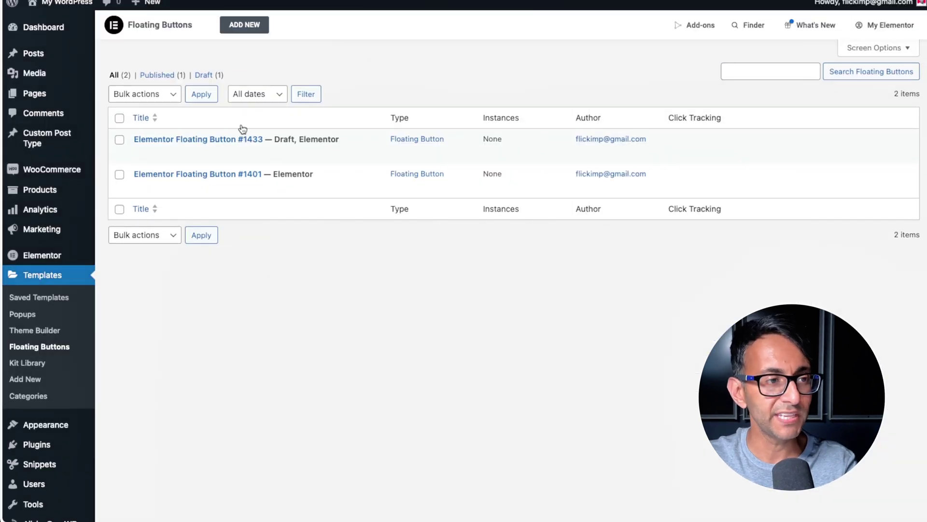
mouse_move(291, 152)
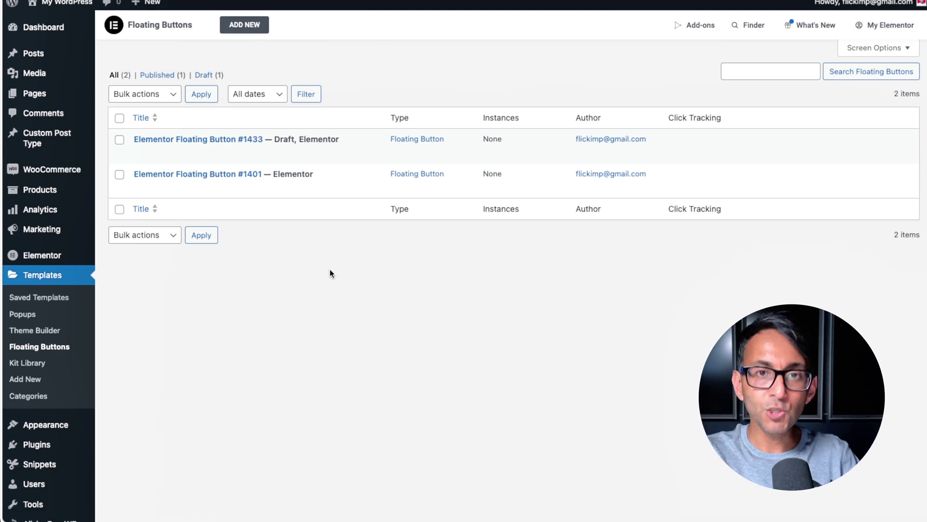
- Start another floating button and insert the green WhatsApp 'Store Manager' library template
click(252, 31)
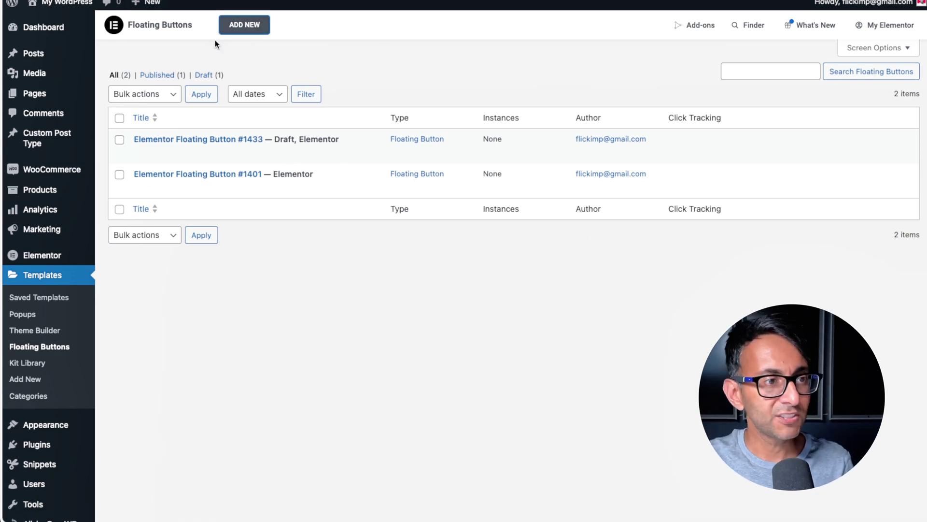
scroll(484, 284, down, 3)
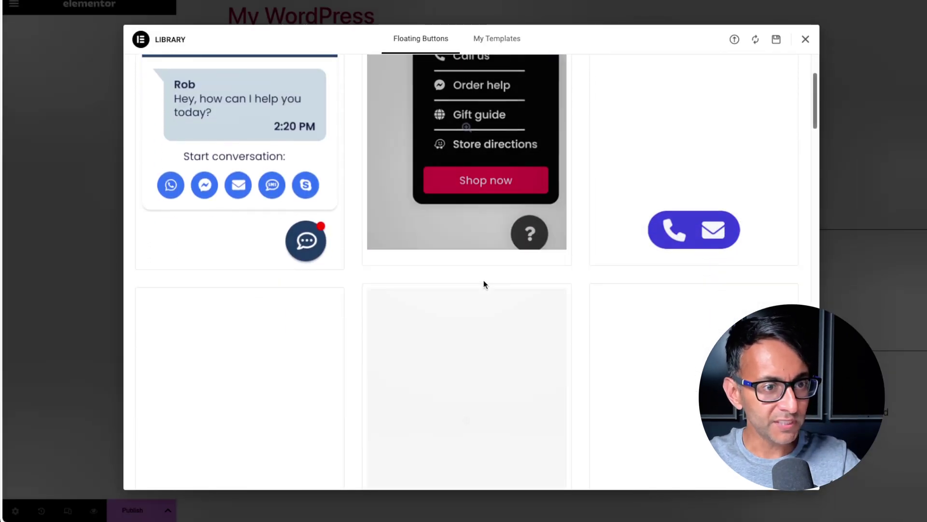
scroll(484, 284, down, 10)
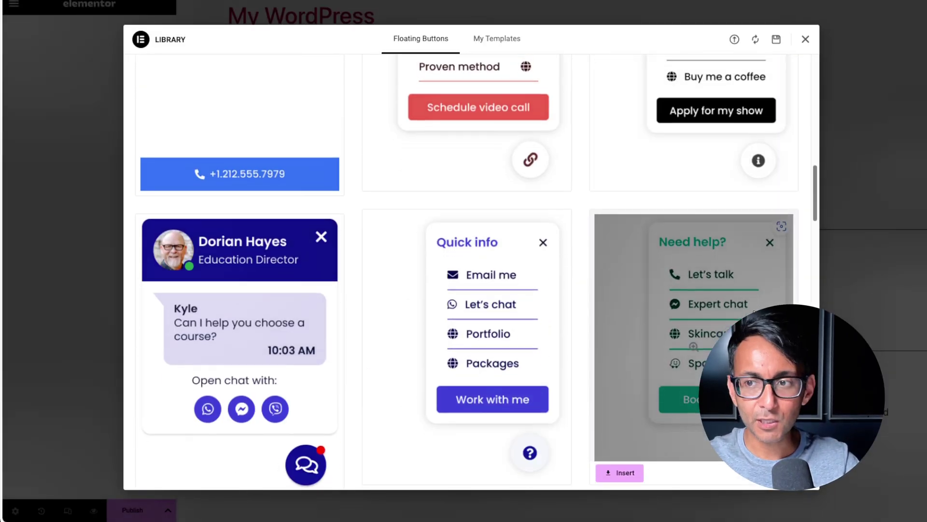
scroll(694, 305, down, 15)
scroll(423, 307, up, 8)
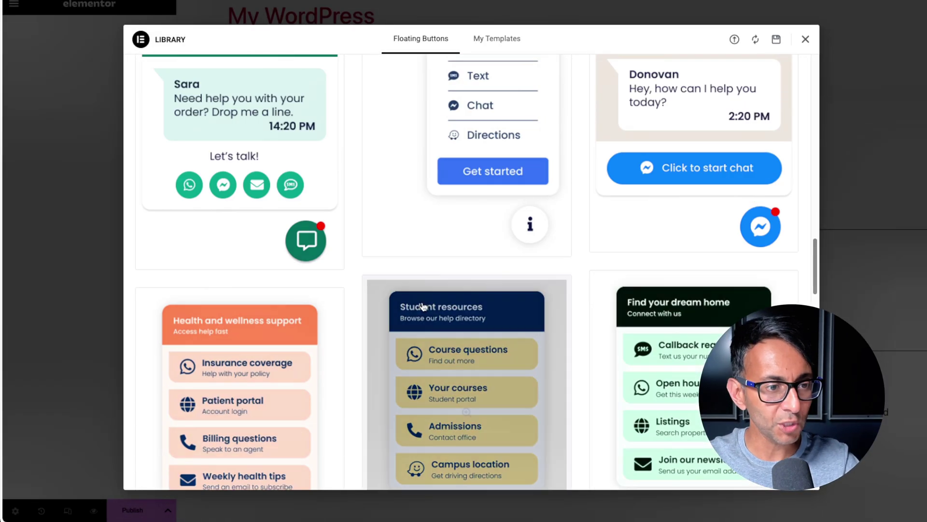
scroll(423, 307, down, 3)
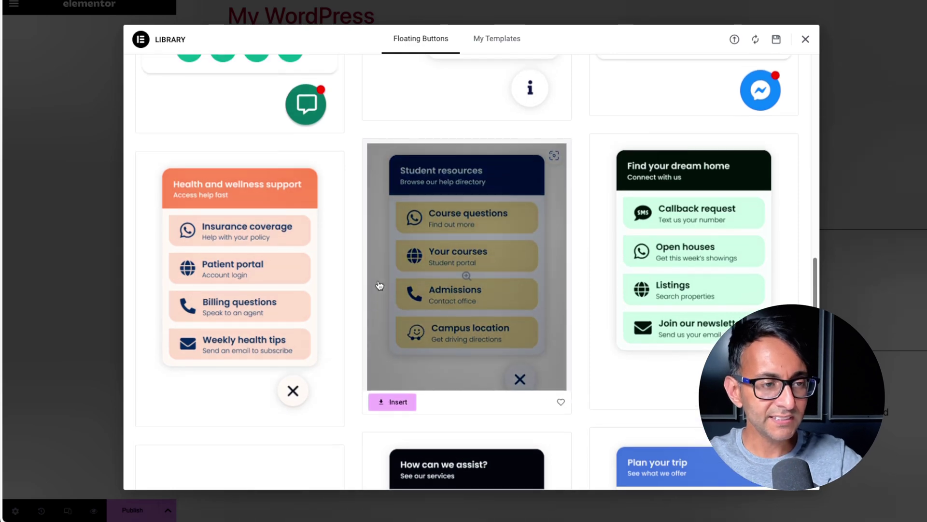
scroll(380, 285, up, 5)
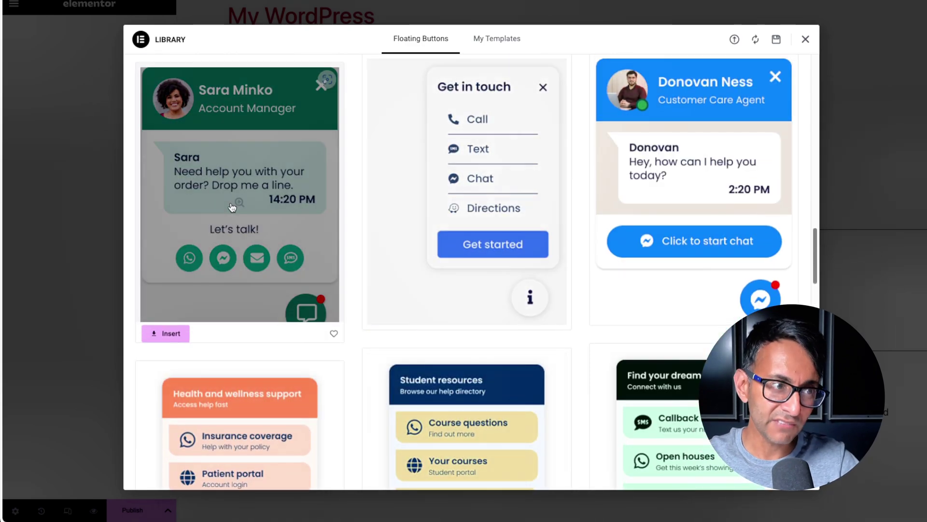
scroll(435, 273, down, 20)
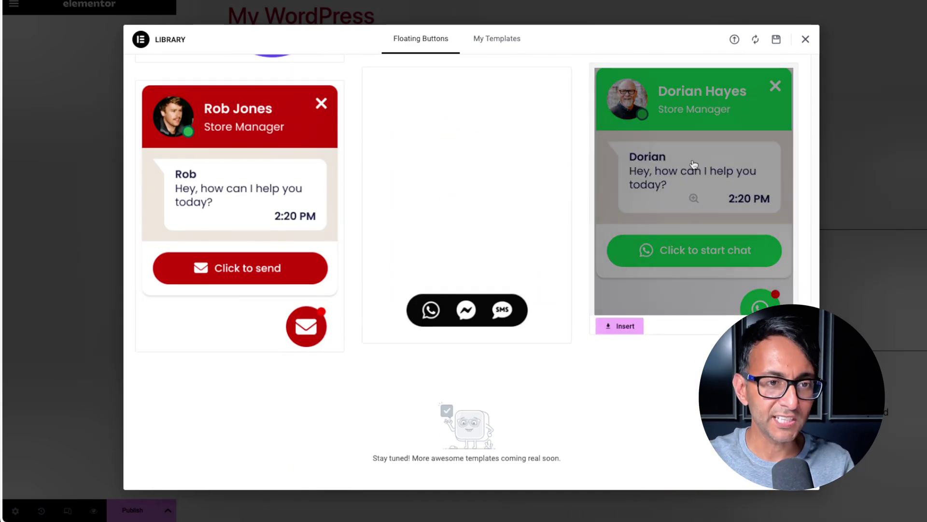
click(624, 323)
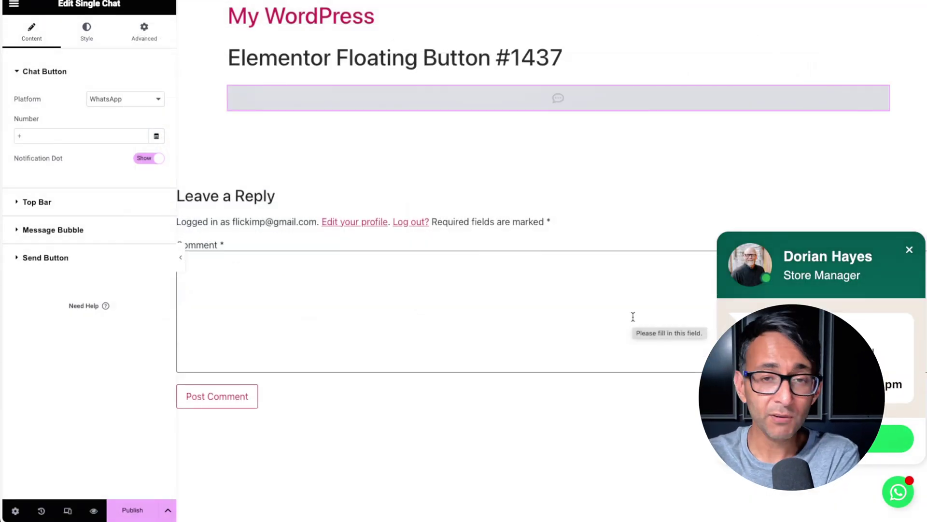
- Try the Messenger chat platform, then keep WhatsApp
click(129, 104)
click(123, 111)
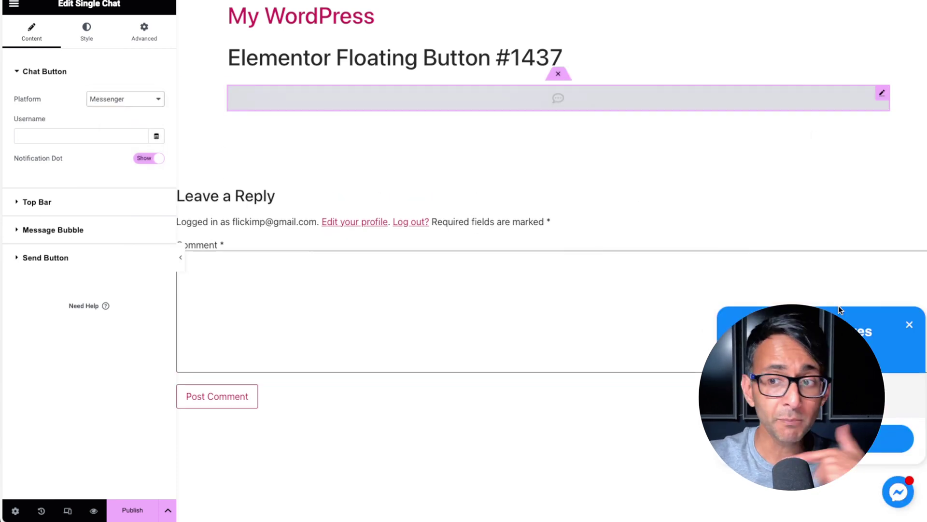
click(118, 102)
click(118, 88)
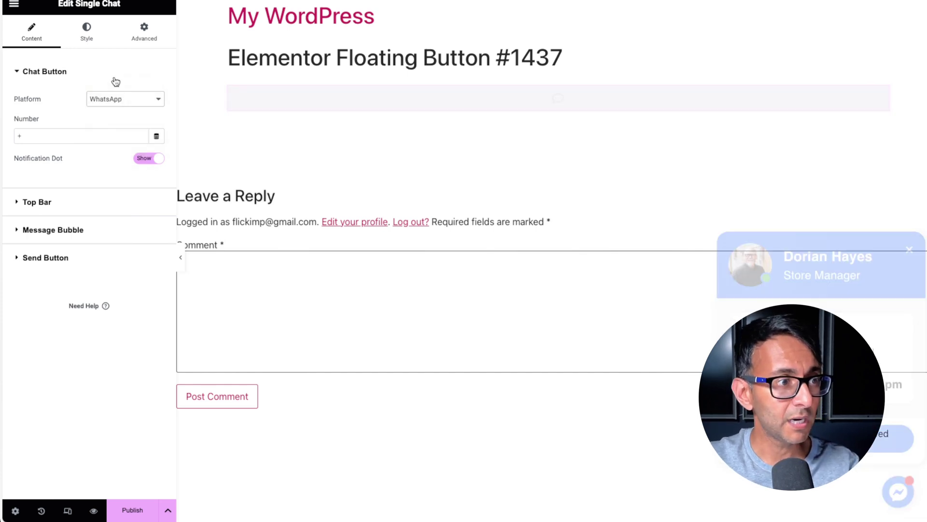
- Position the chat widget at the top right of the page
click(86, 41)
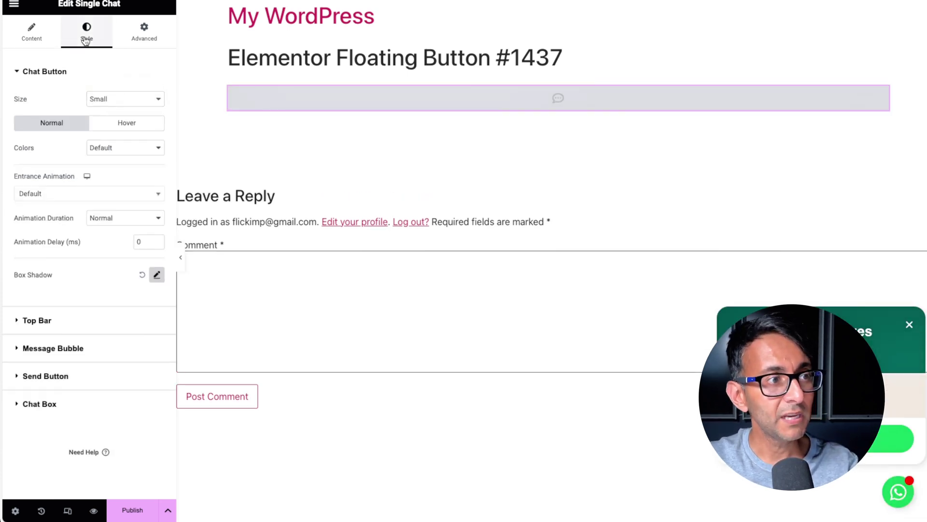
click(145, 36)
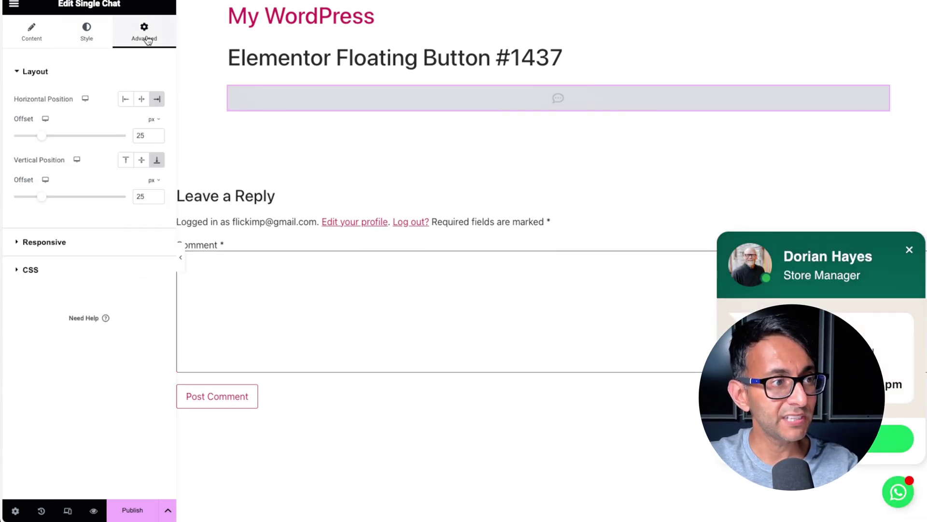
click(126, 161)
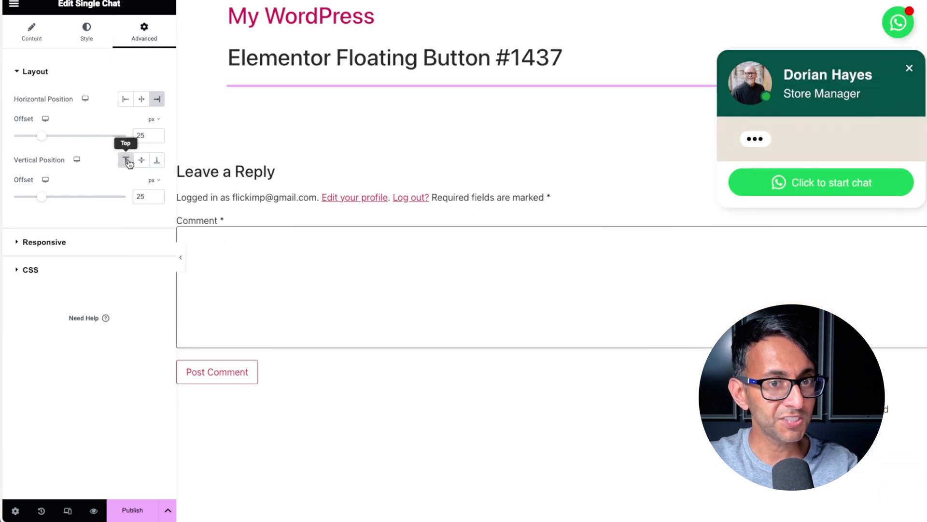
click(140, 100)
click(125, 99)
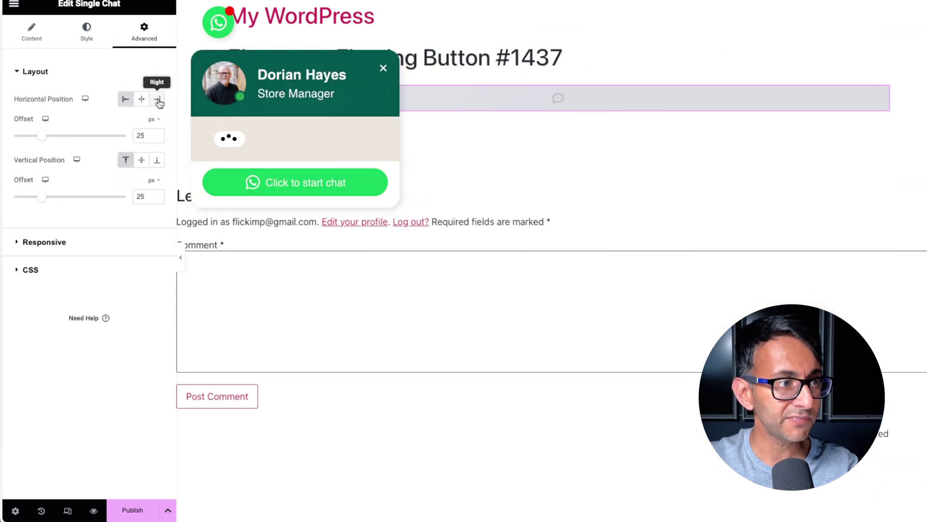
click(157, 99)
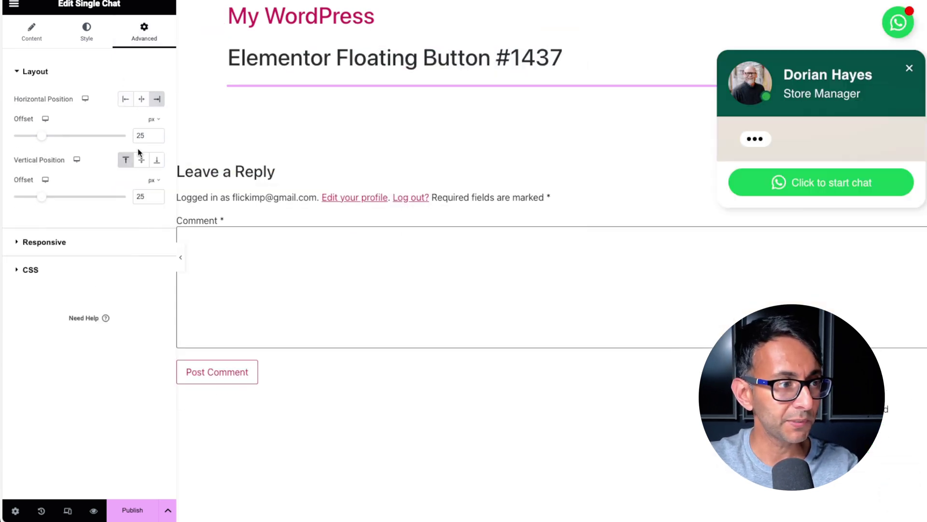
click(104, 245)
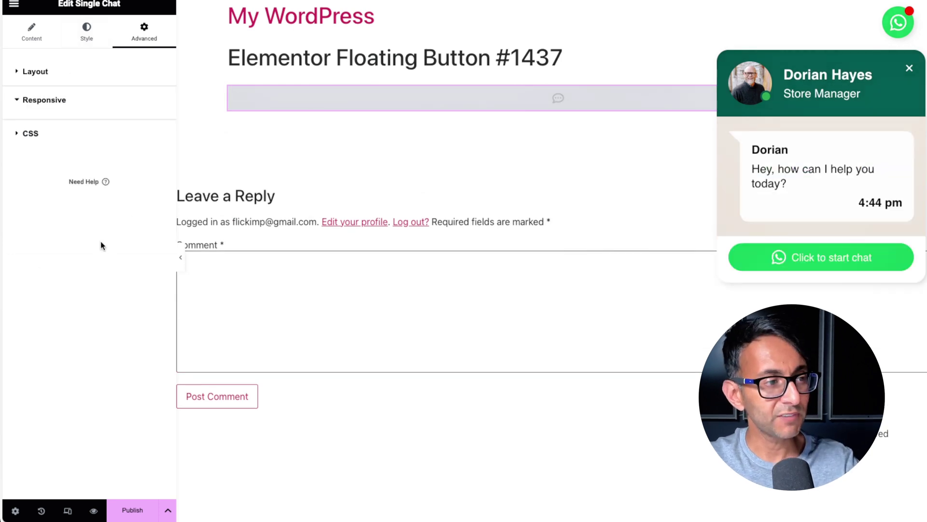
click(89, 40)
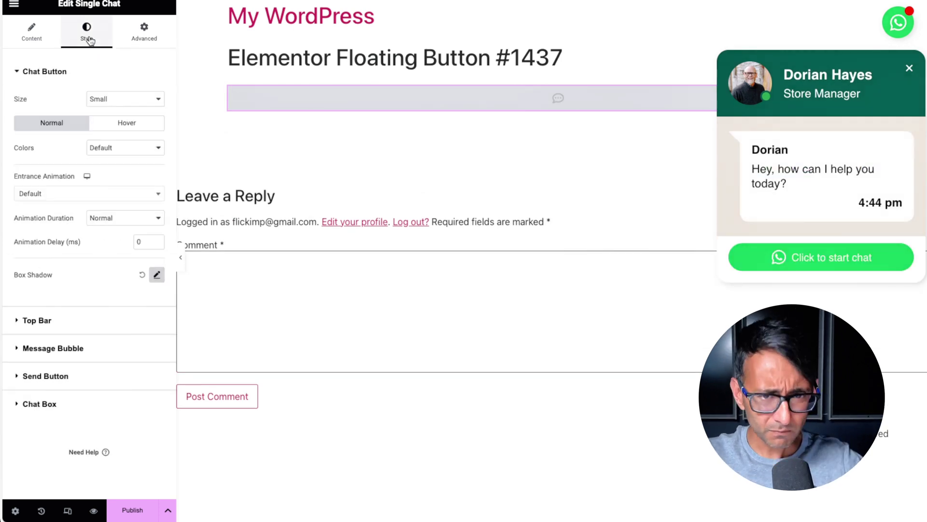
- Try Messenger, Email and Skype, return to WhatsApp, and hide the notification dot
click(44, 35)
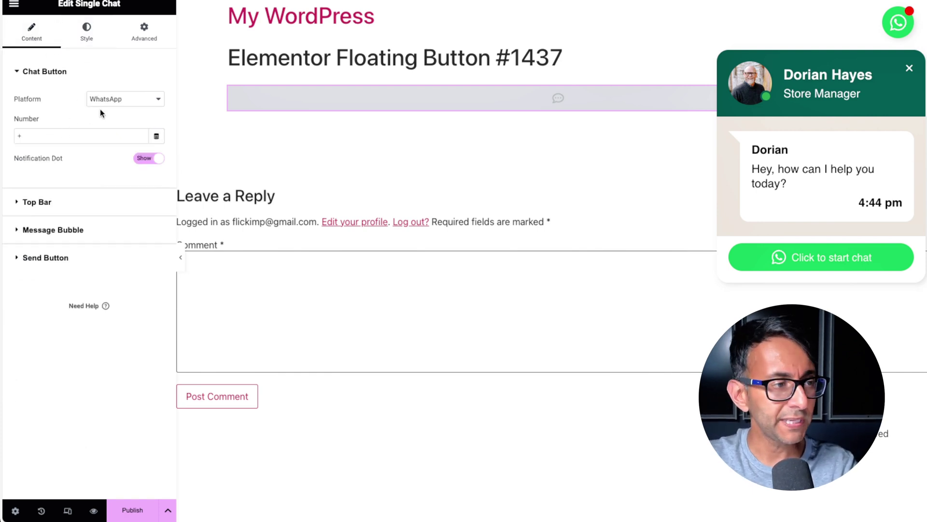
click(108, 102)
click(111, 110)
click(60, 134)
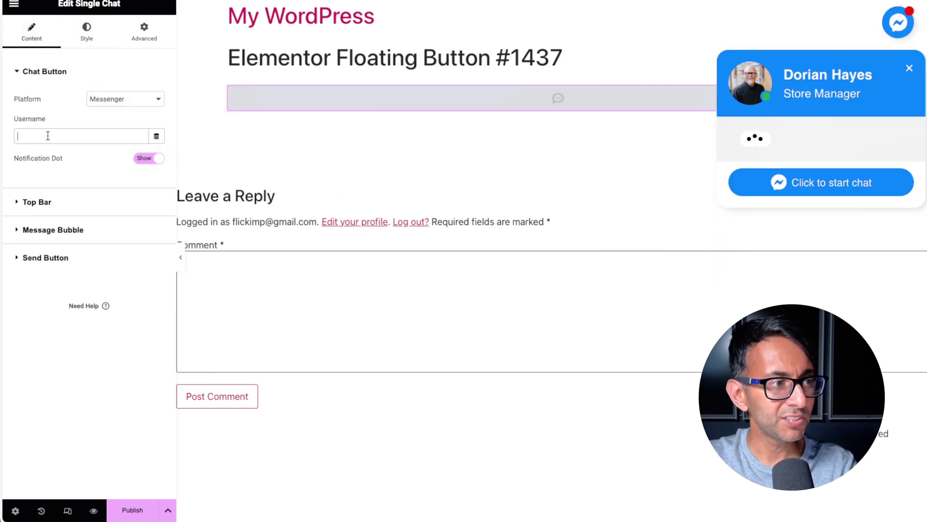
click(110, 100)
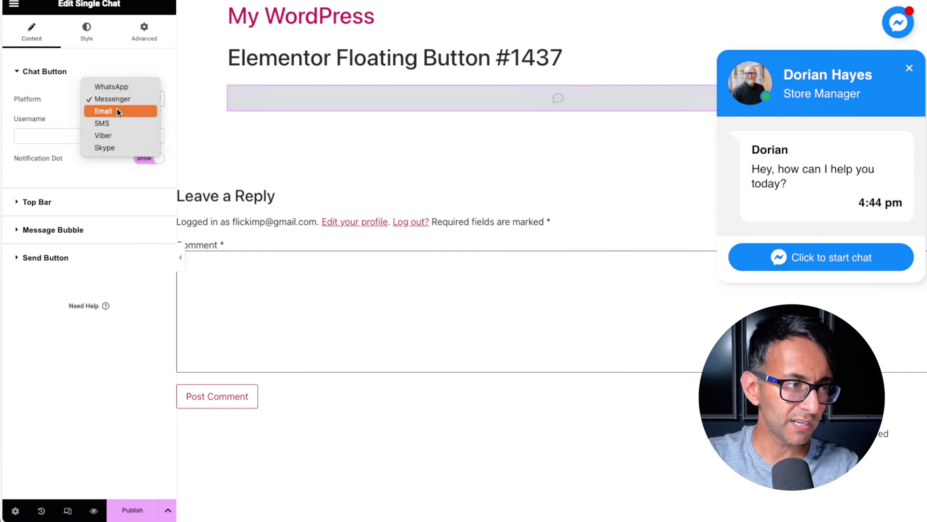
key(Escape)
click(118, 111)
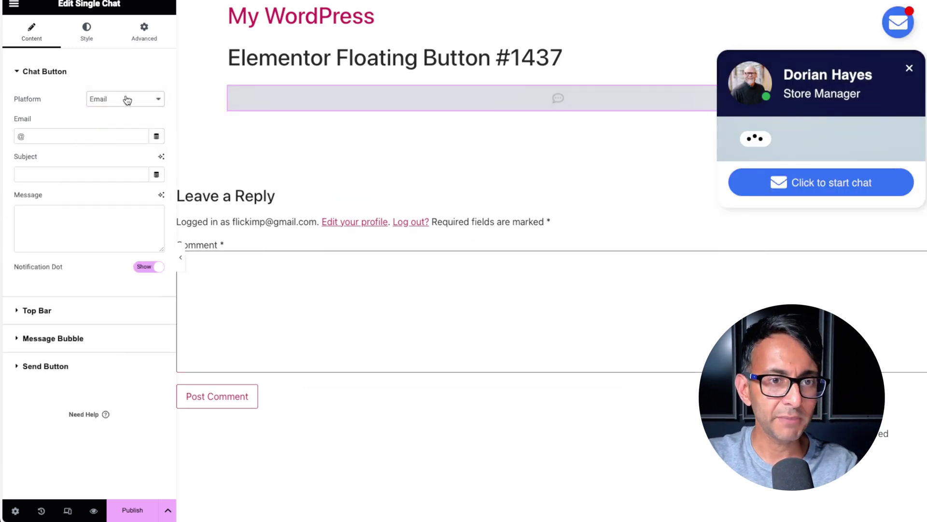
click(126, 99)
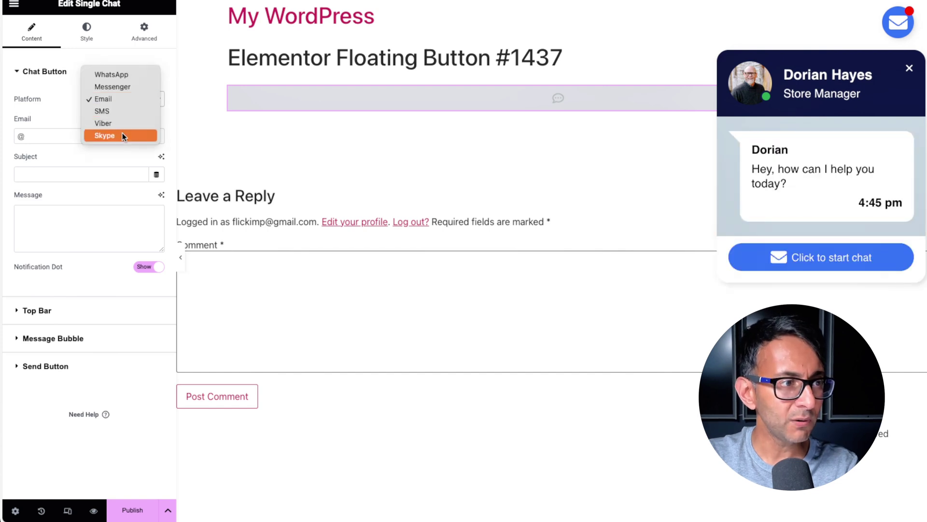
click(123, 134)
click(122, 99)
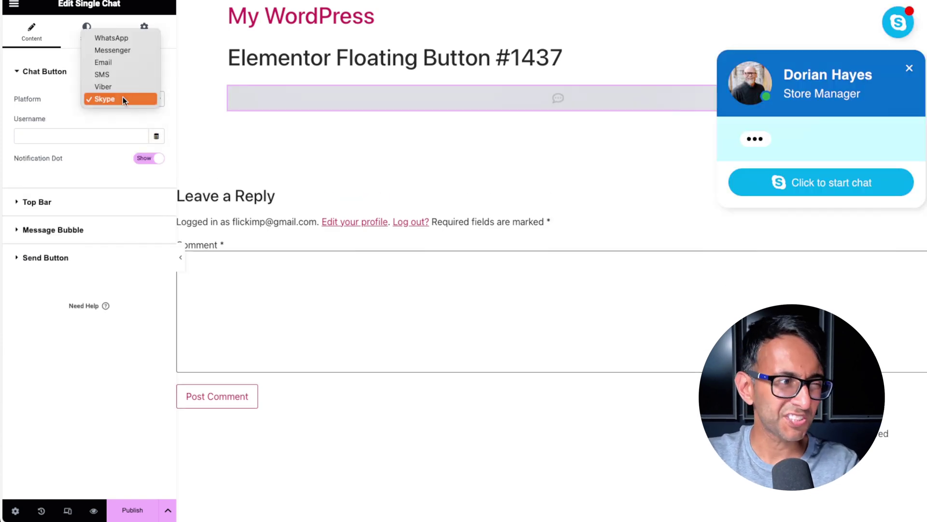
click(131, 38)
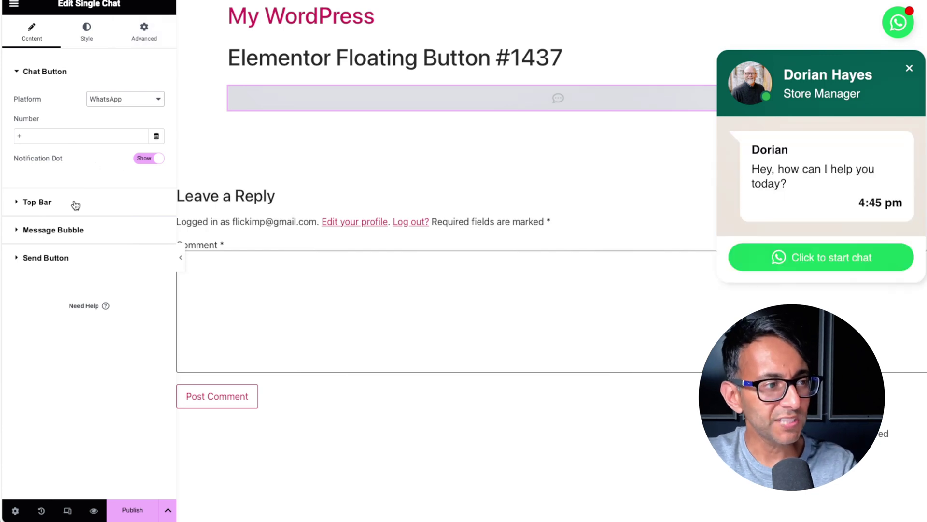
click(148, 159)
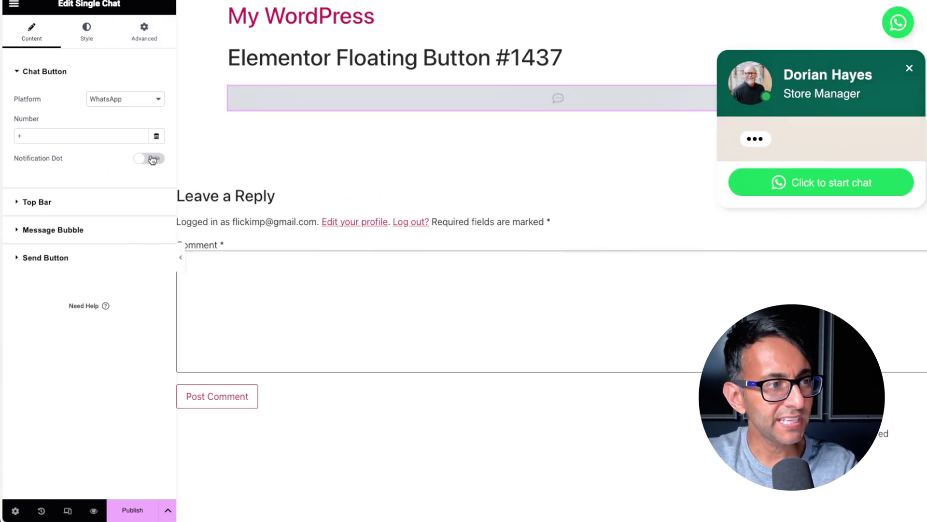
- Show the notification dot again and use the smiling woman's photo as the top-bar profile image
click(154, 159)
click(114, 201)
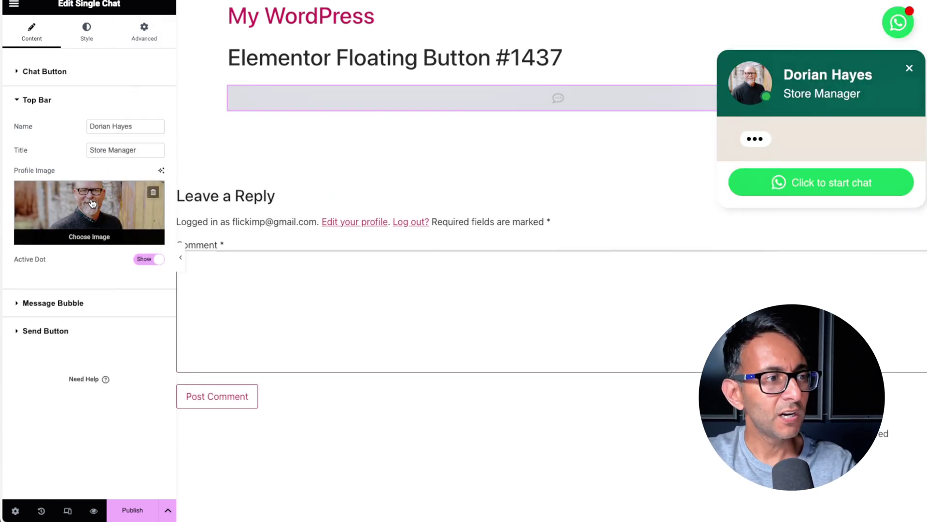
click(106, 190)
click(372, 145)
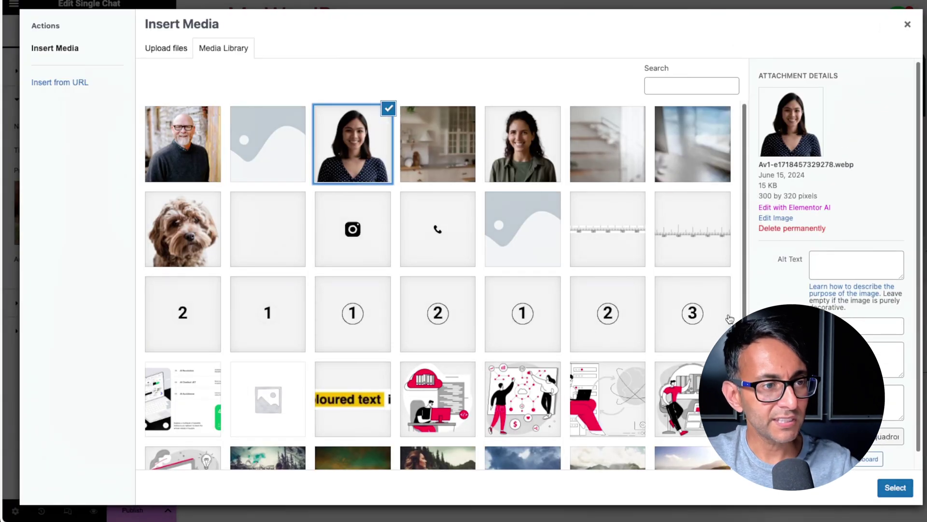
click(895, 484)
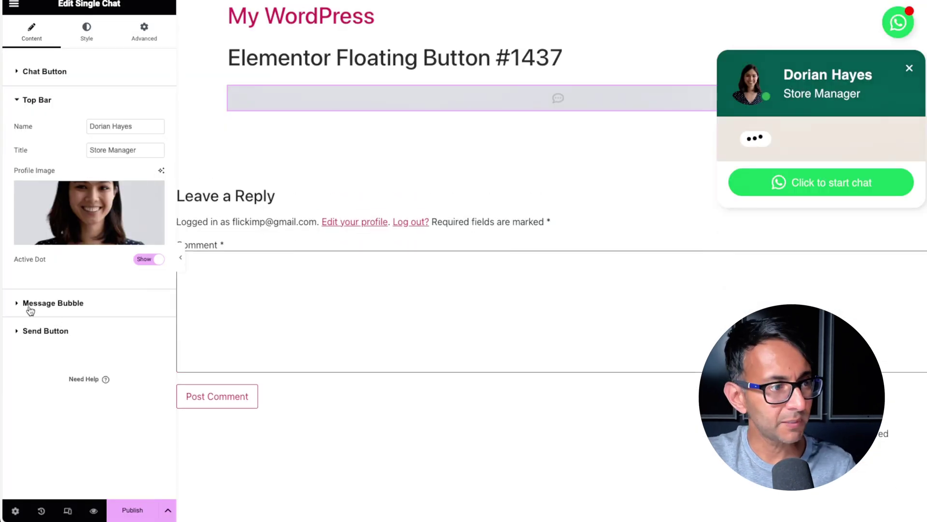
click(73, 303)
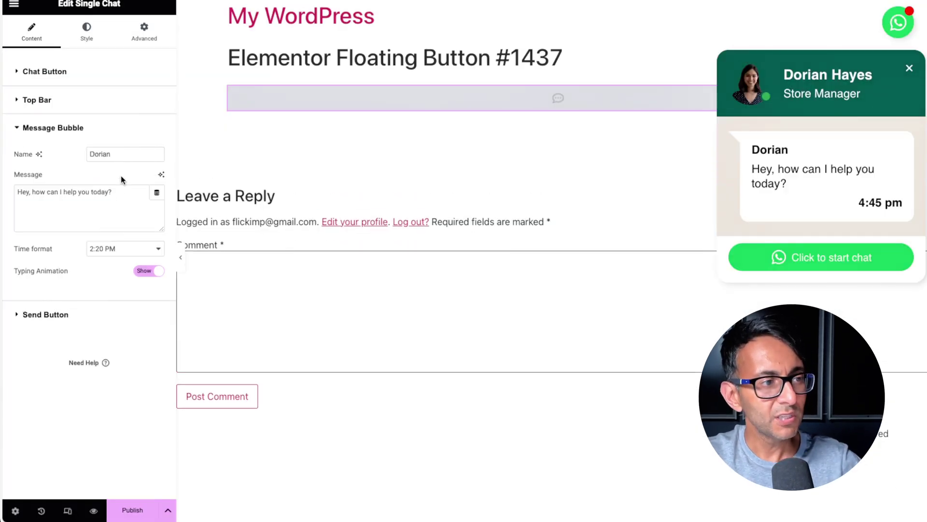
click(83, 314)
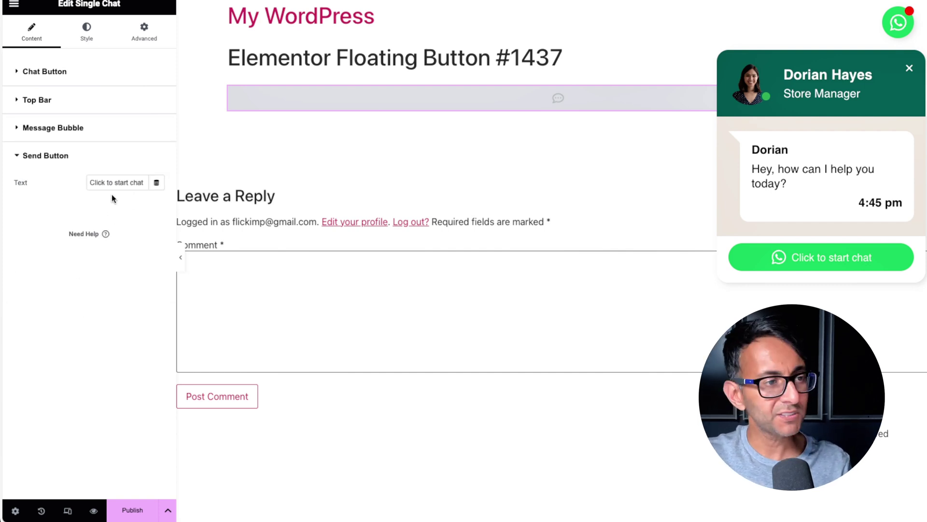
- Switch the chat button to custom colours with a black (#000000) background
click(89, 33)
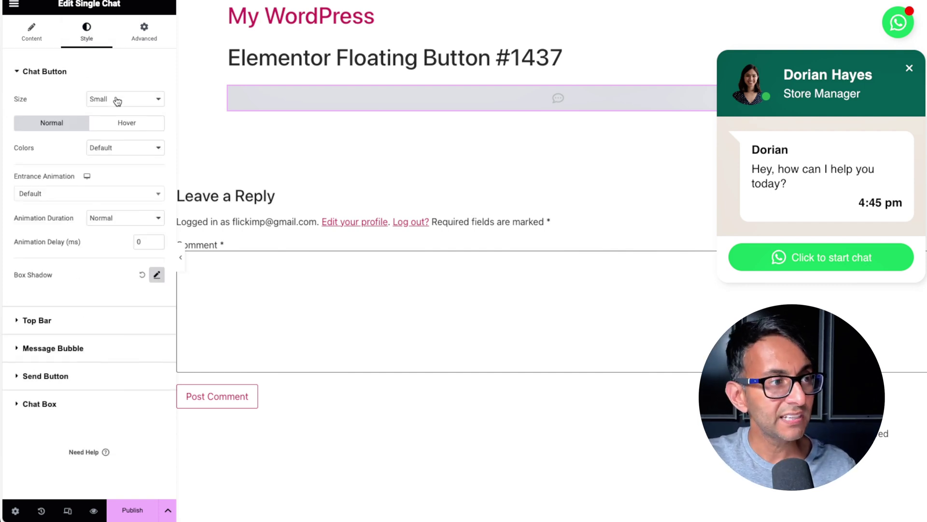
click(103, 148)
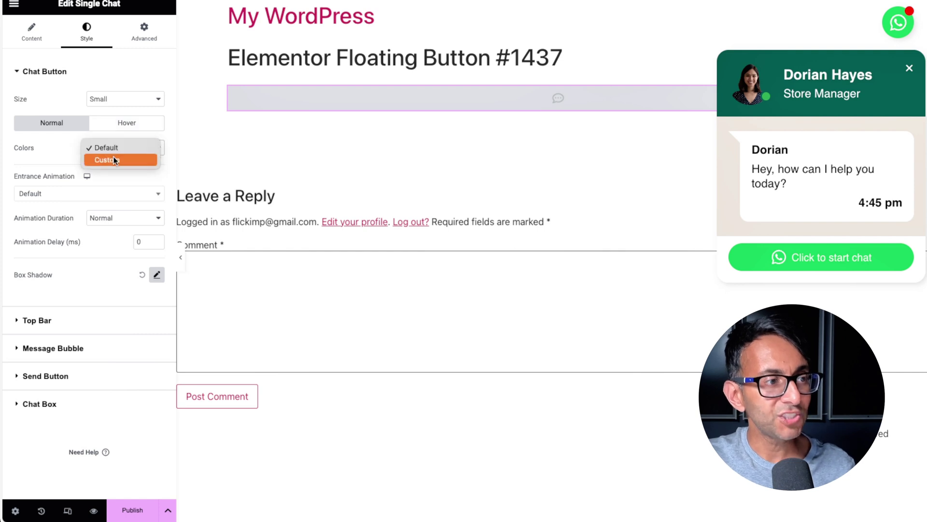
click(114, 157)
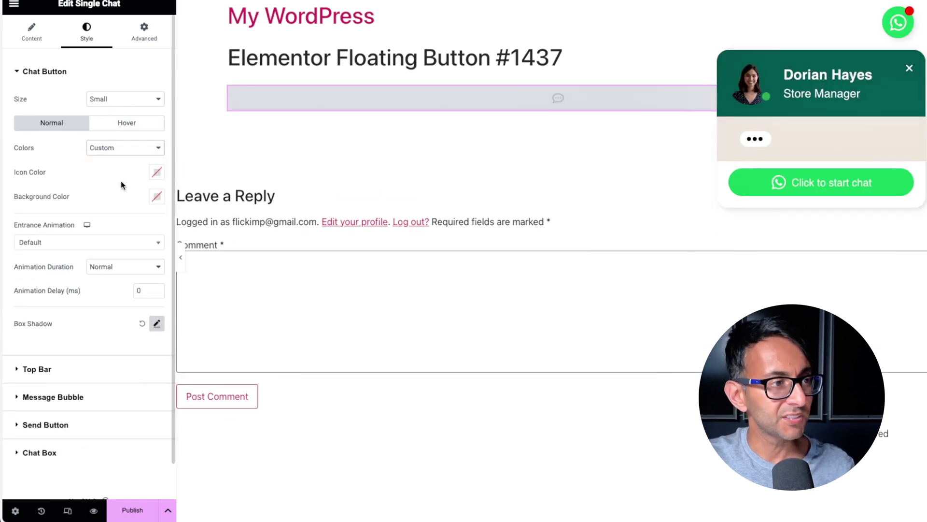
click(156, 197)
mouse_move(155, 327)
mouse_down()
mouse_move(184, 259)
mouse_move(224, 244)
mouse_move(93, 330)
mouse_up()
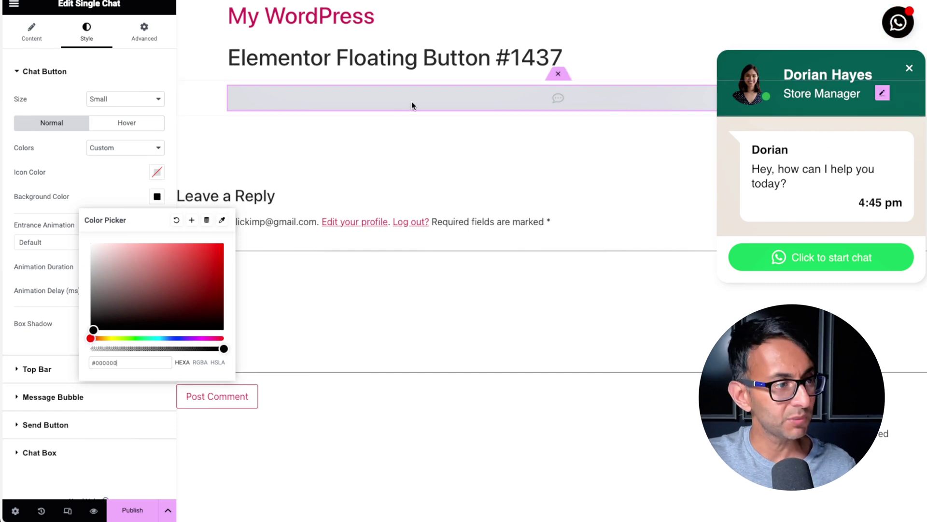
click(97, 180)
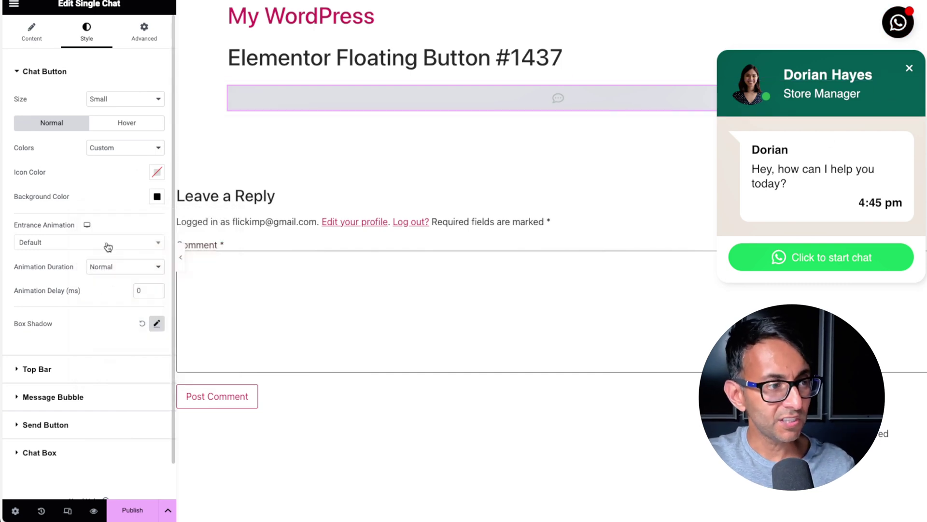
- Expand the Top Bar, Message Bubble, Send Button and Chat Box style sections
click(83, 371)
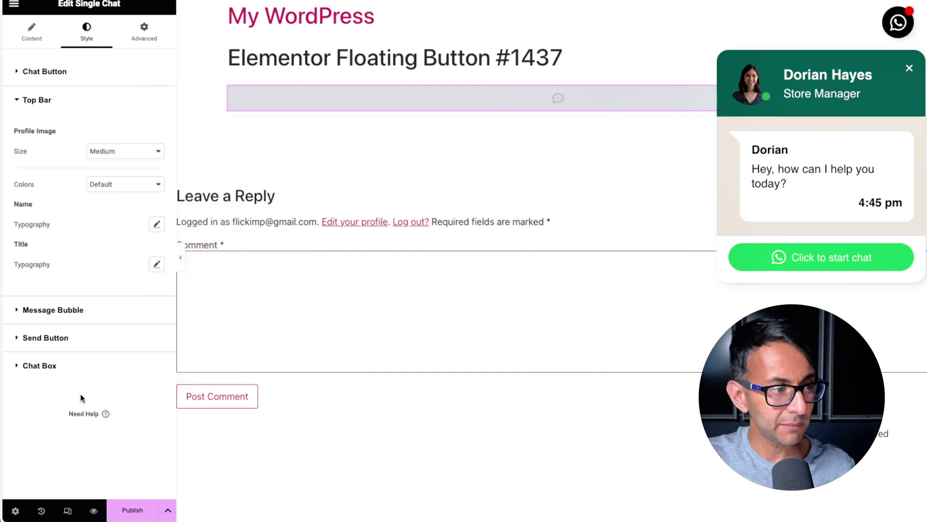
click(77, 311)
click(76, 322)
click(82, 311)
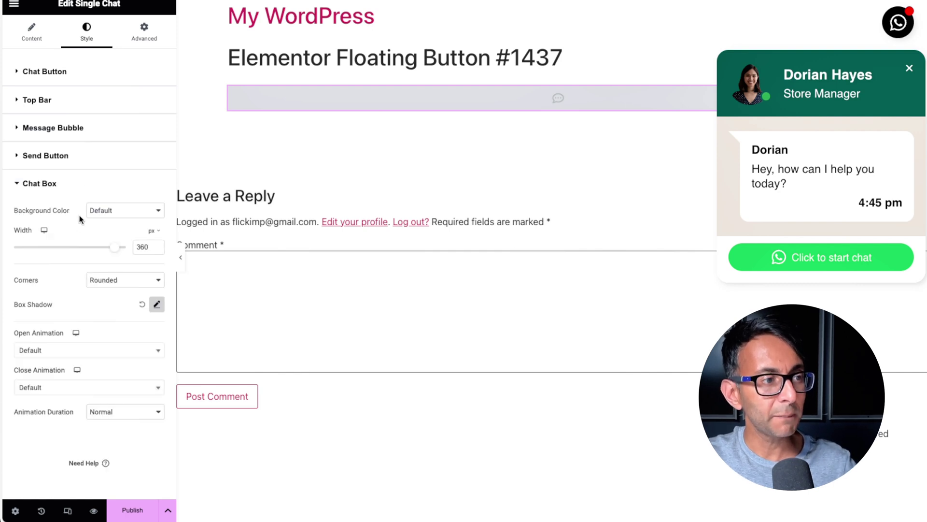
click(87, 129)
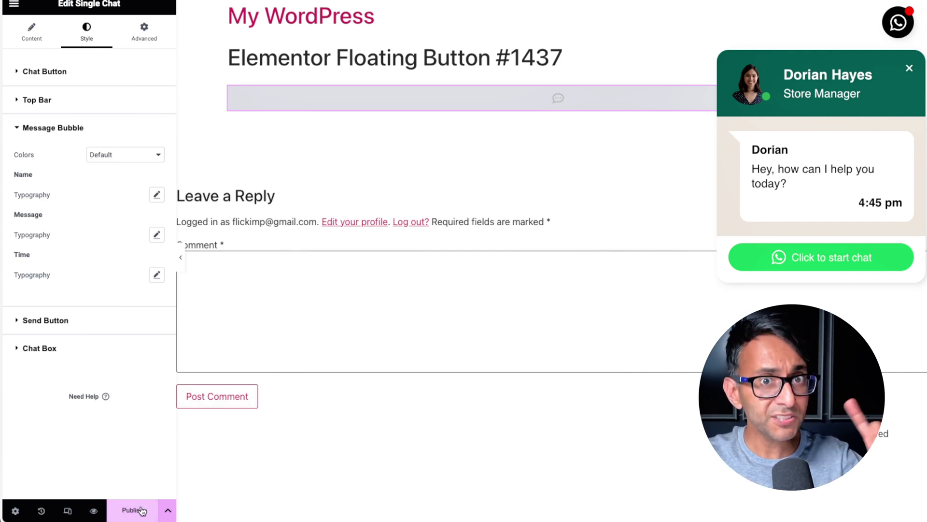
- Add the display condition Include > Singular > Pages > Home, then save and close
click(167, 511)
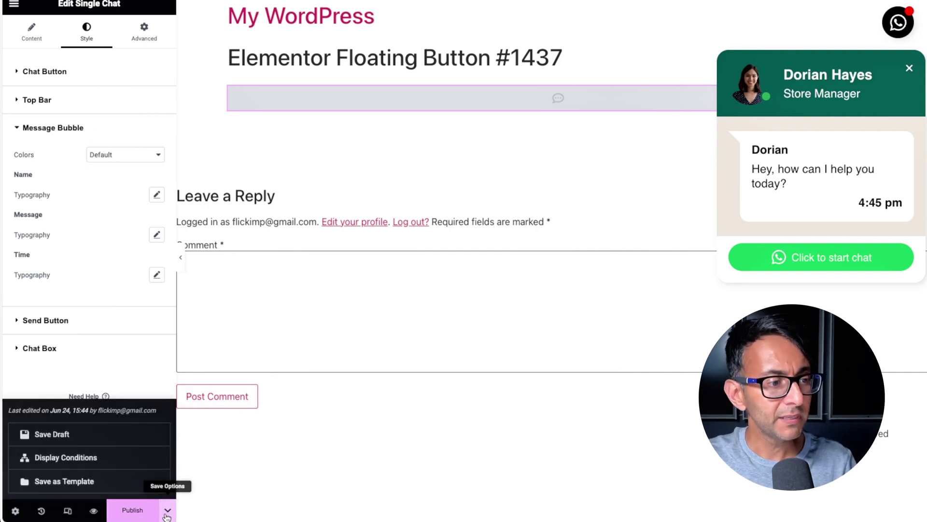
click(115, 465)
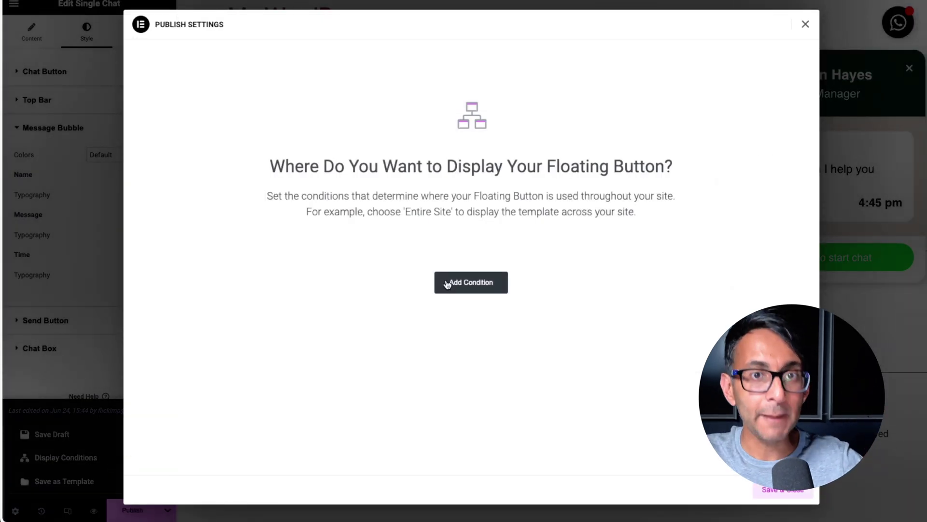
click(473, 286)
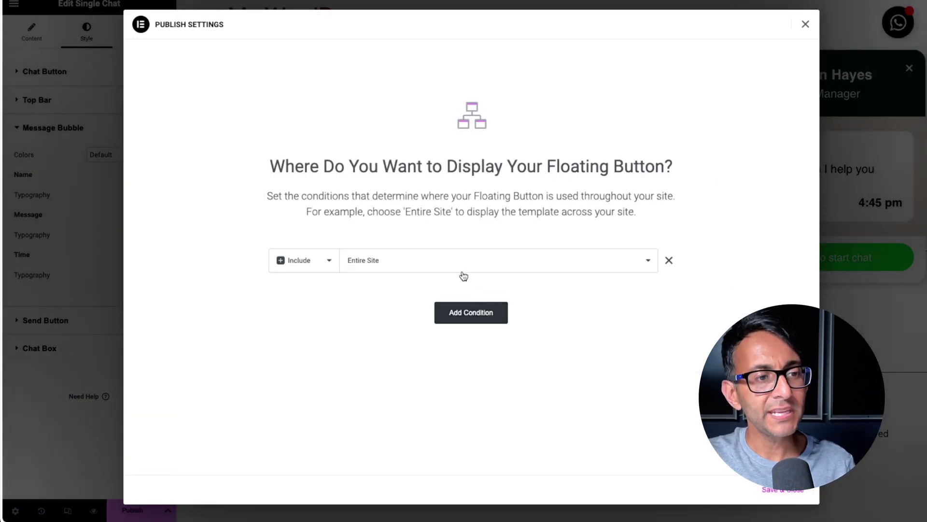
click(447, 261)
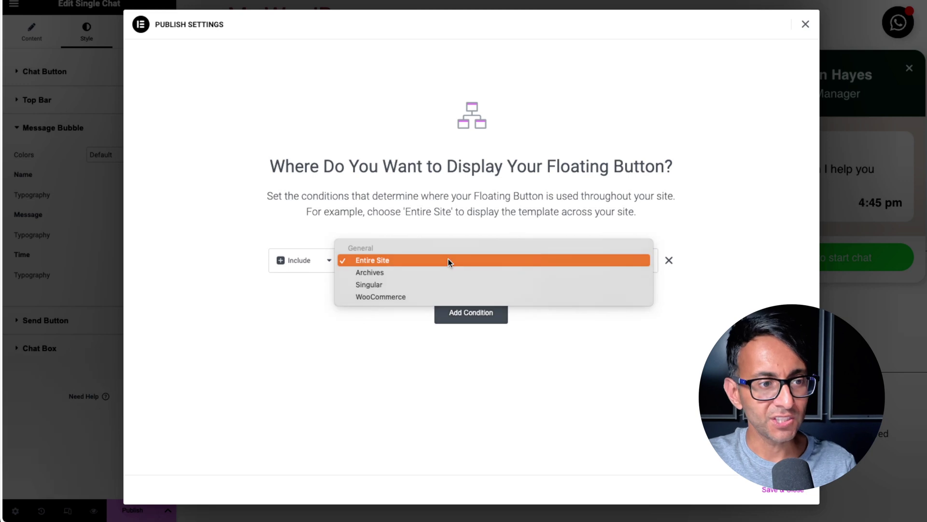
click(442, 284)
click(543, 260)
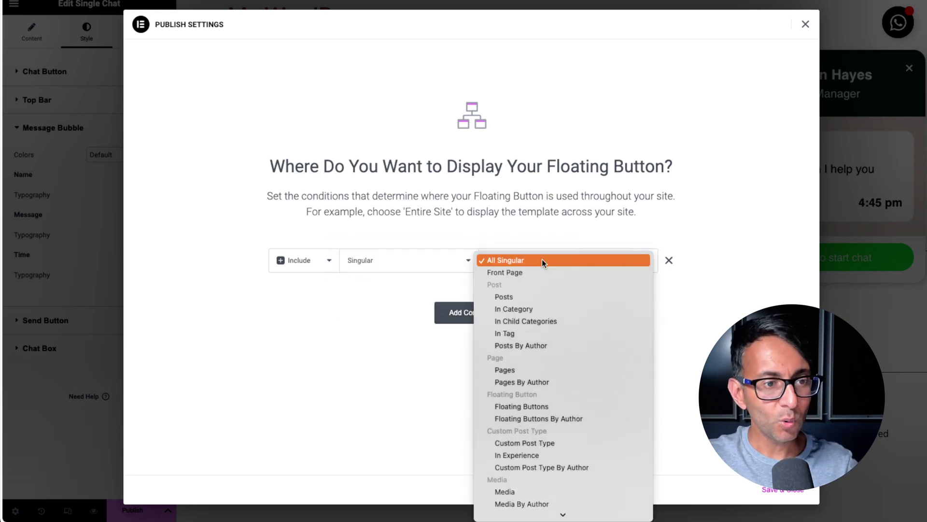
click(526, 366)
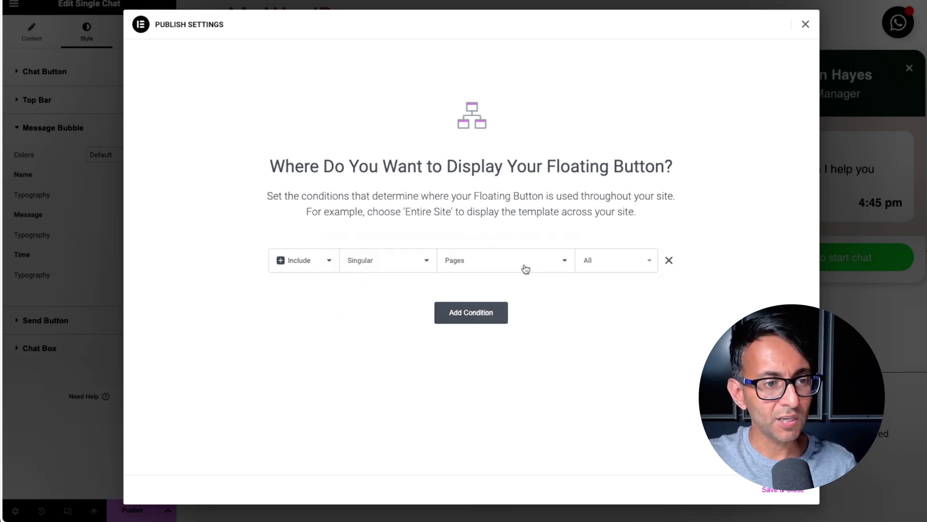
click(599, 262)
text(home)
click(599, 298)
click(773, 490)
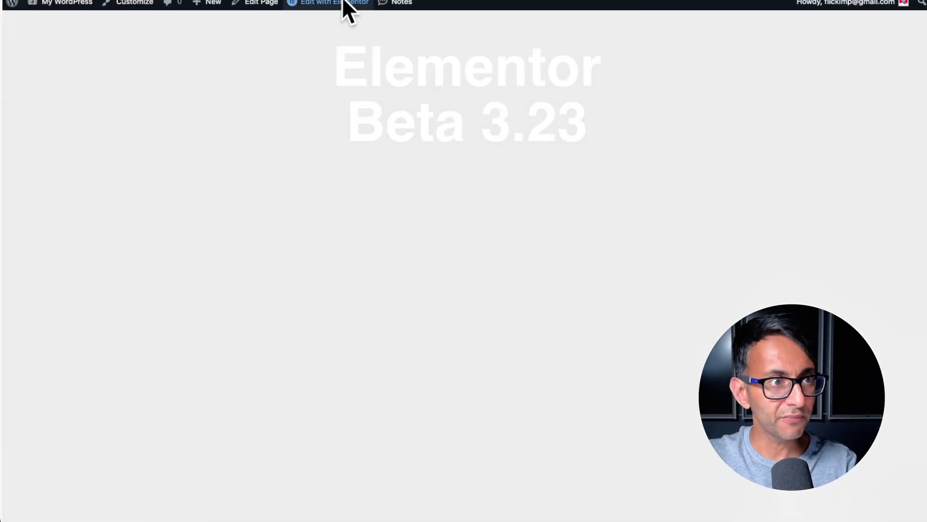
key(super+l)
key(Return)
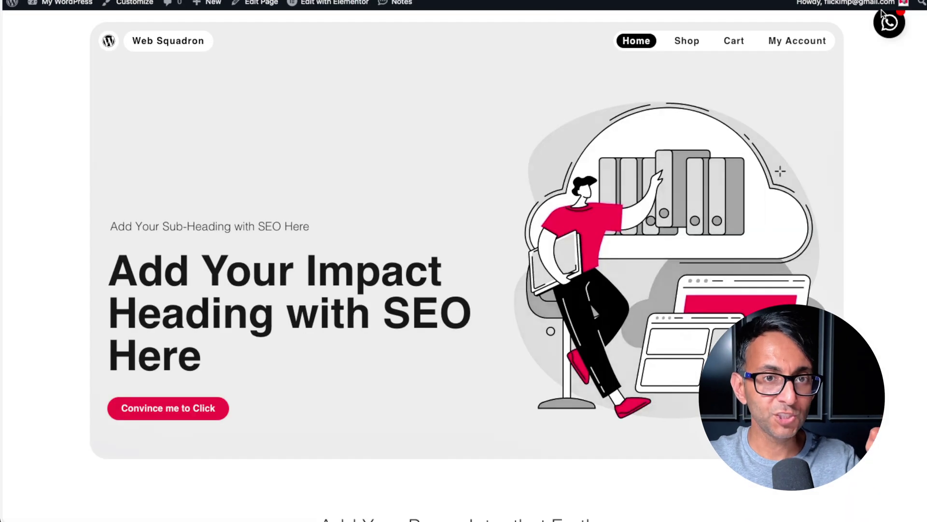
mouse_move(884, 10)
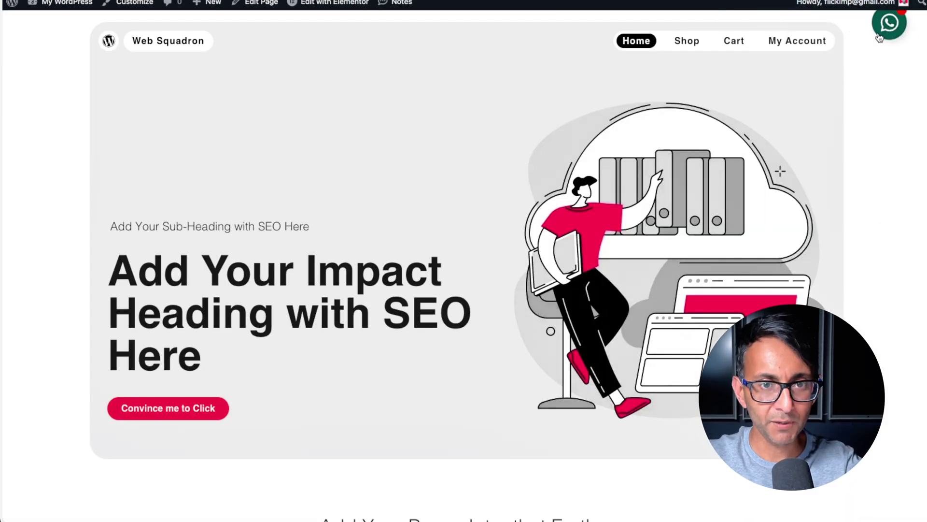
click(889, 22)
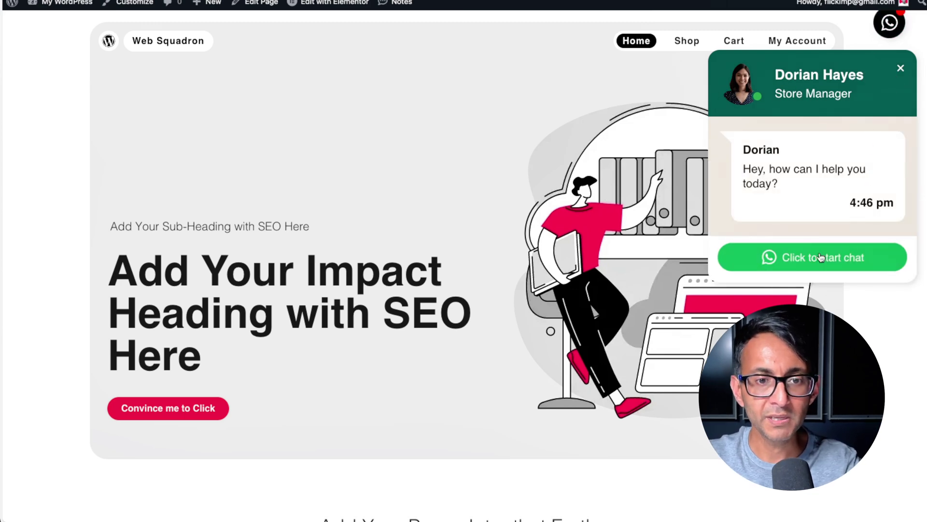
click(900, 69)
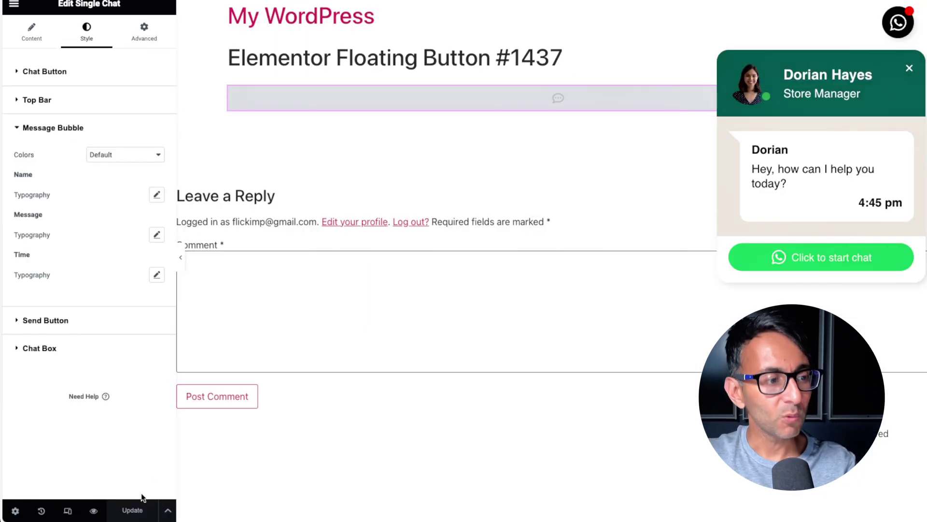
click(163, 511)
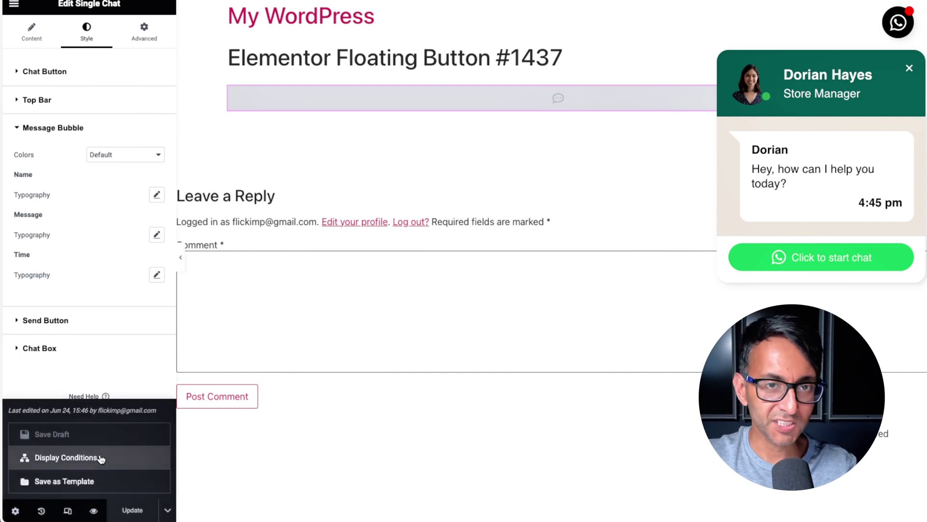
click(387, 168)
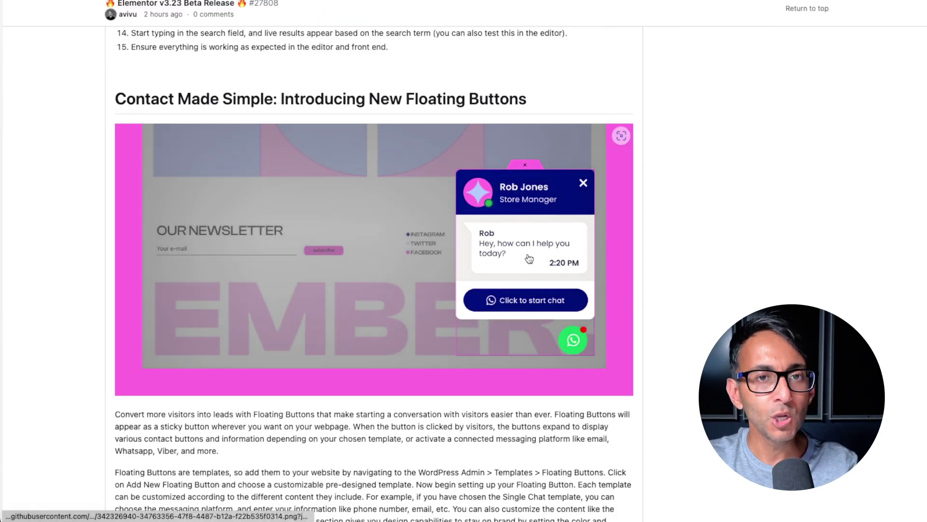
scroll(615, 362, up, 12)
scroll(615, 361, up, 5)
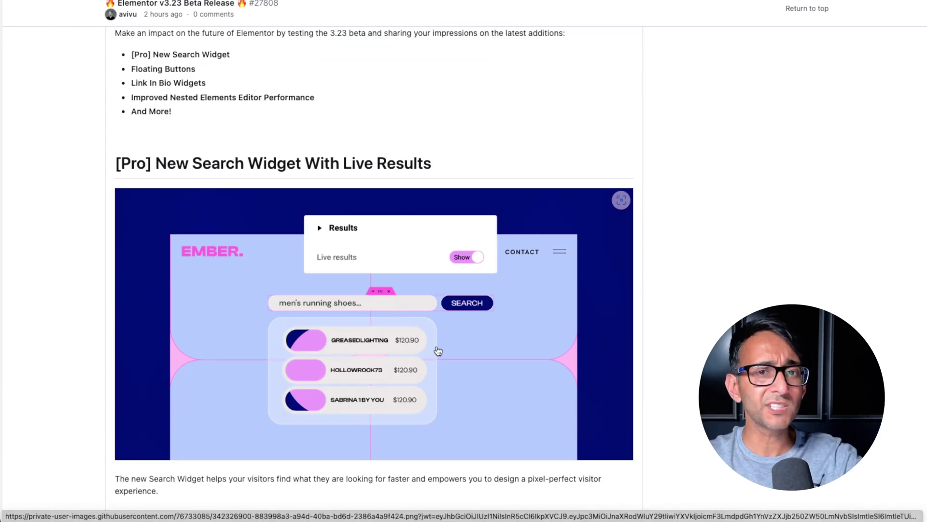
scroll(437, 351, down, 3)
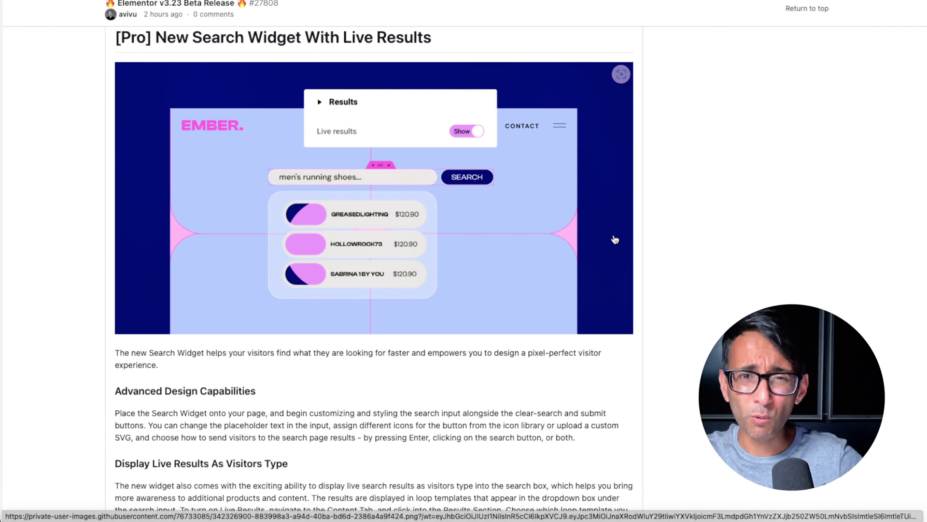
scroll(615, 240, down, 15)
scroll(541, 193, up, 1)
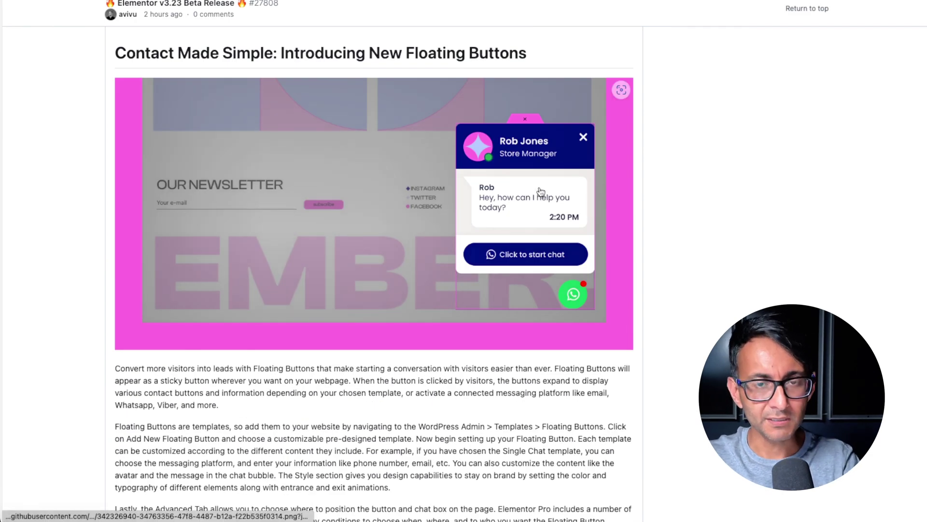
scroll(541, 192, down, 13)
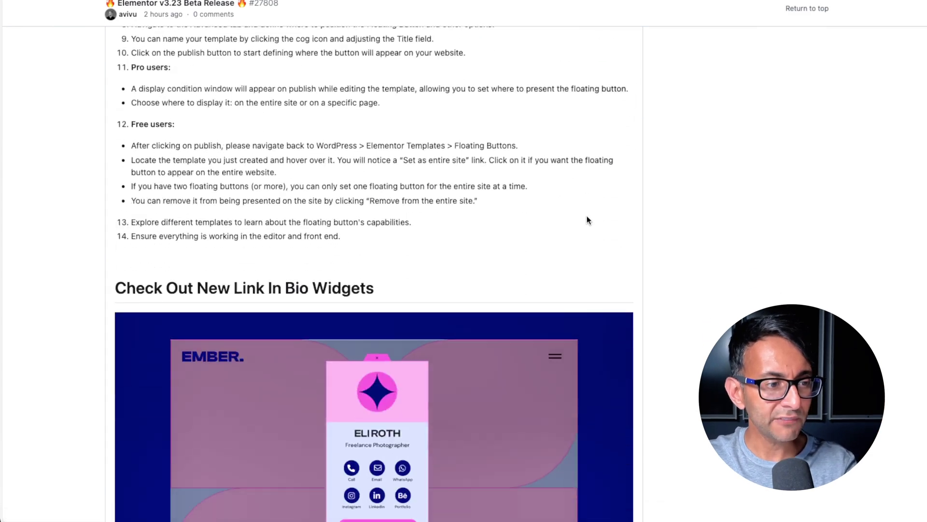
scroll(588, 221, down, 5)
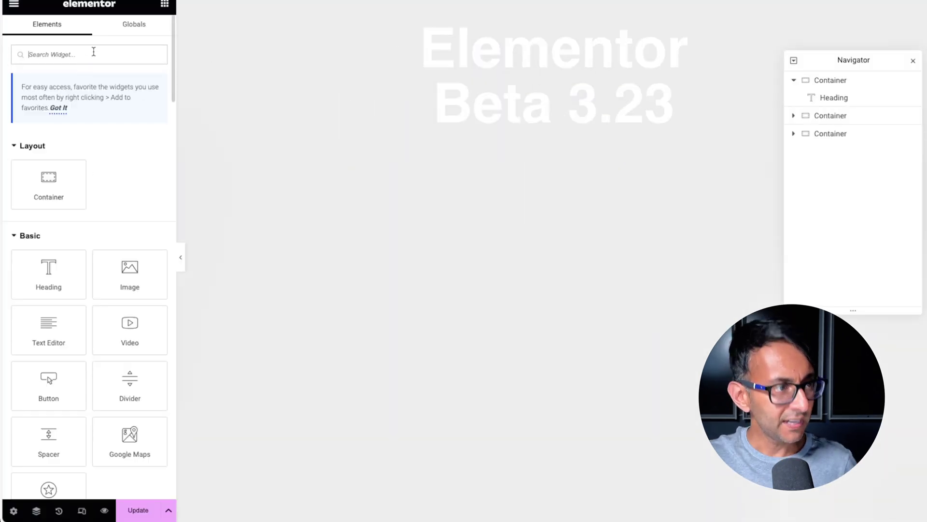
- Search widgets for 'bio' and 'link' and drag the Links widget onto the top container
text(bio)
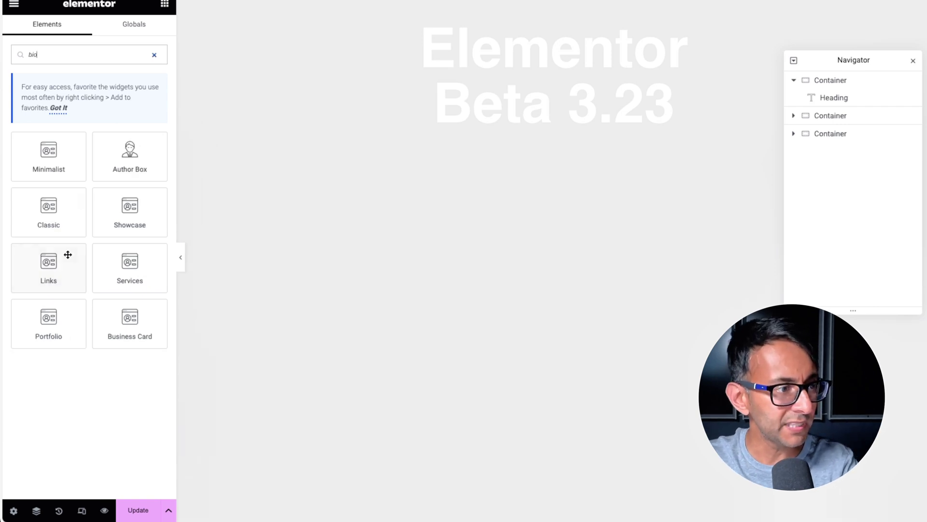
drag(49, 274, 574, 42)
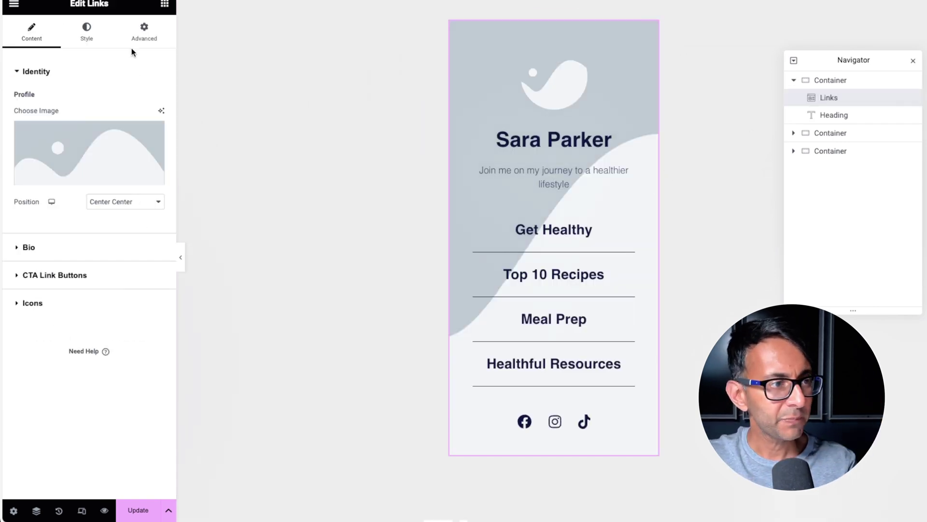
click(163, 4)
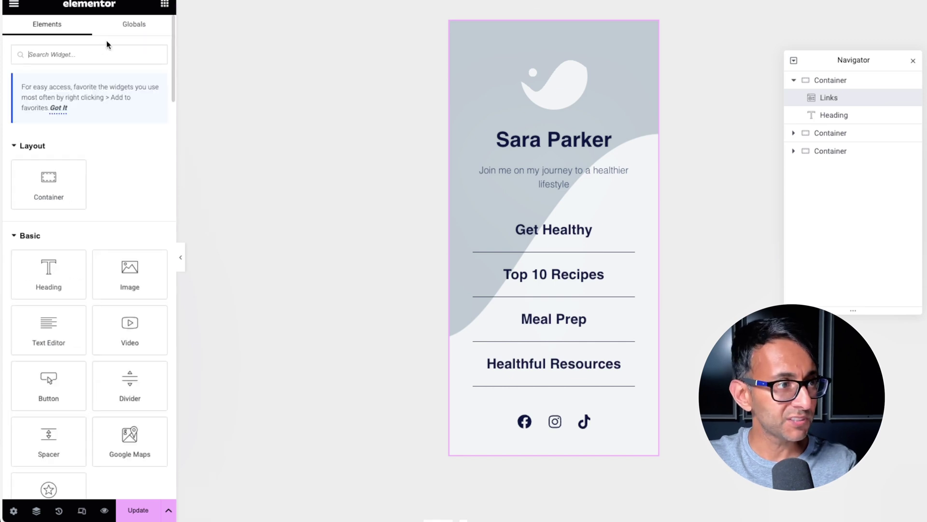
text(link)
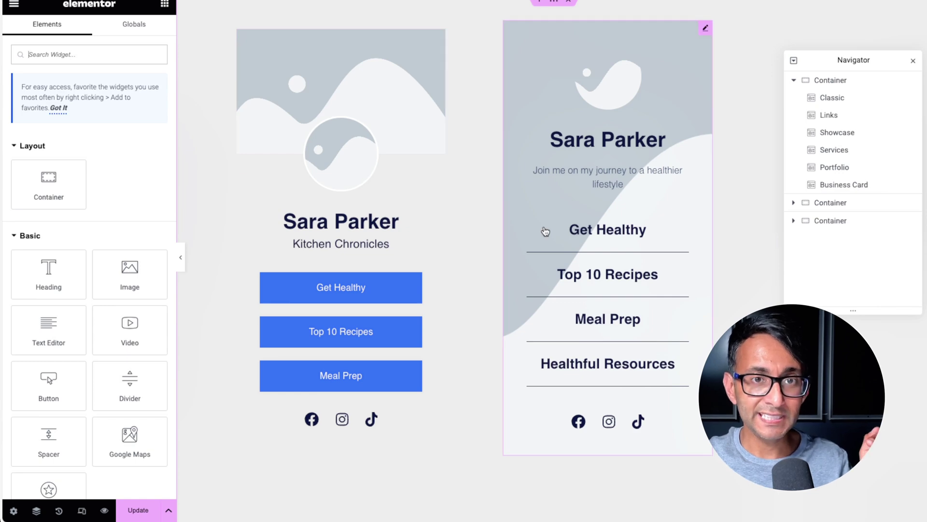
scroll(446, 244, down, 1)
scroll(446, 244, down, 8)
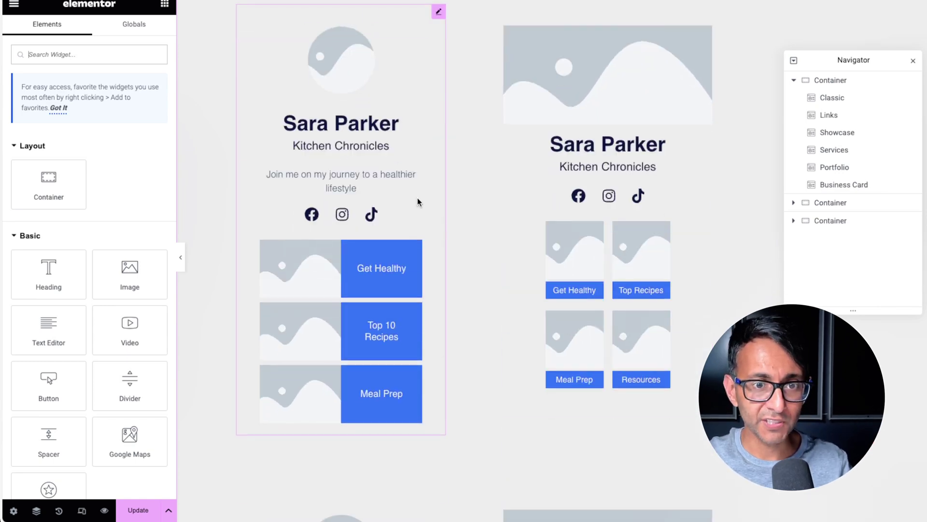
scroll(601, 294, down, 7)
scroll(273, 307, down, 3)
scroll(325, 225, up, 2)
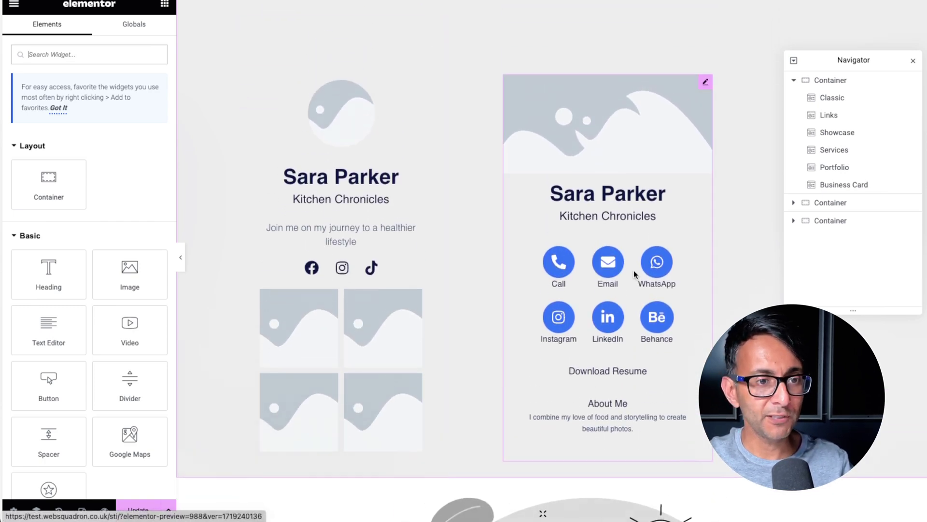
scroll(700, 212, up, 1)
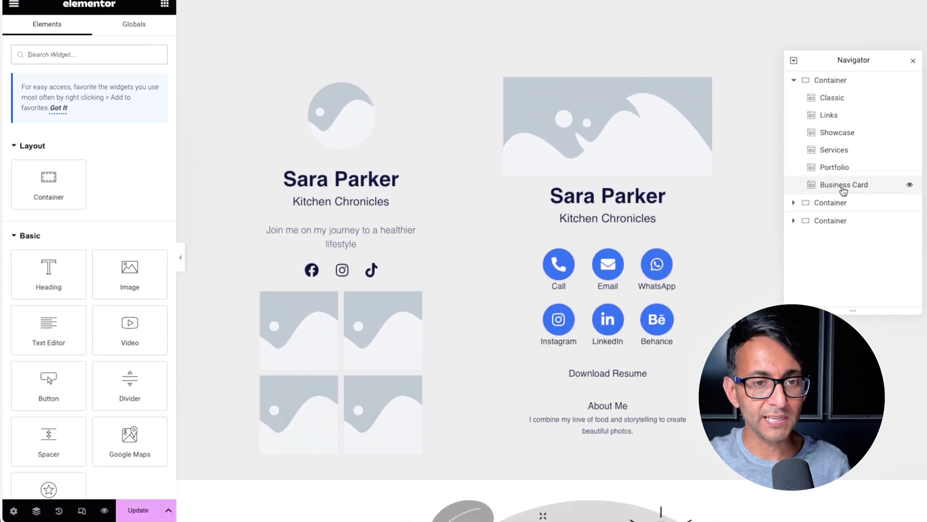
- Move the Business Card widget to the top of the container
drag(821, 184, 841, 96)
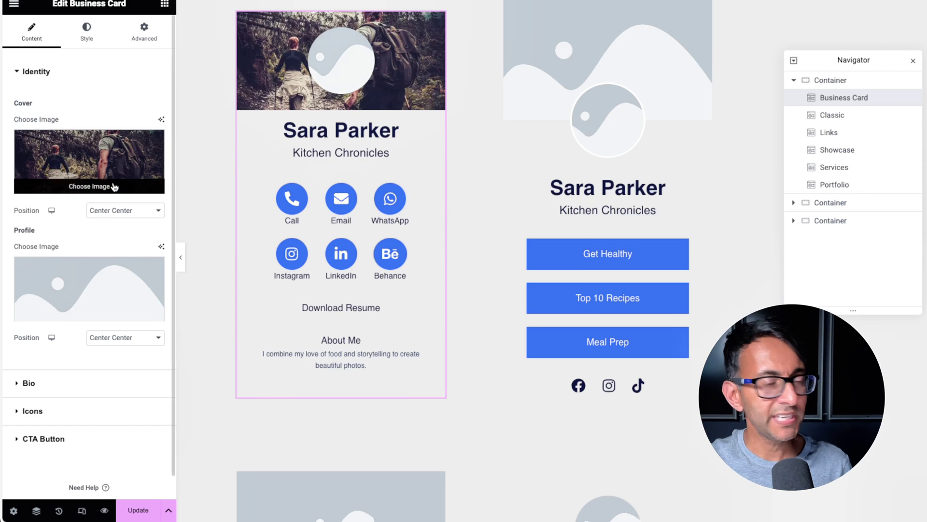
scroll(519, 120, down, 10)
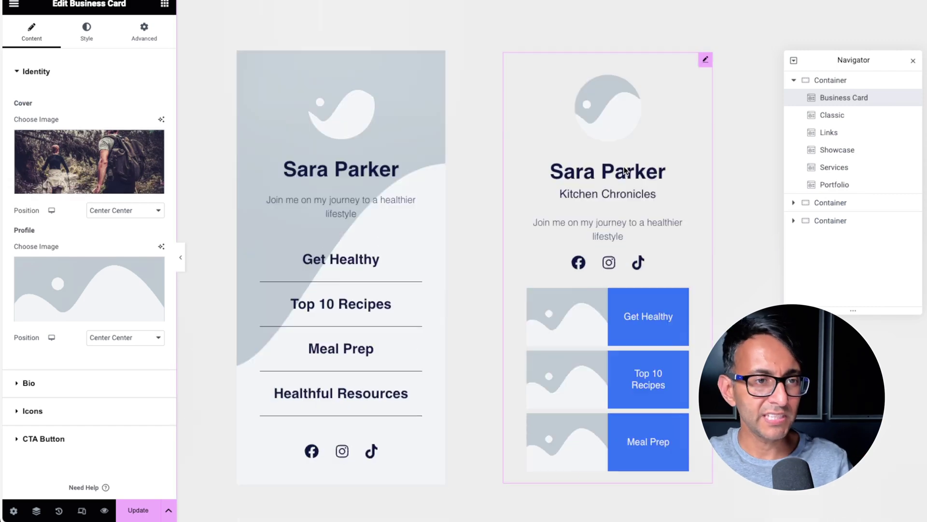
scroll(527, 288, up, 5)
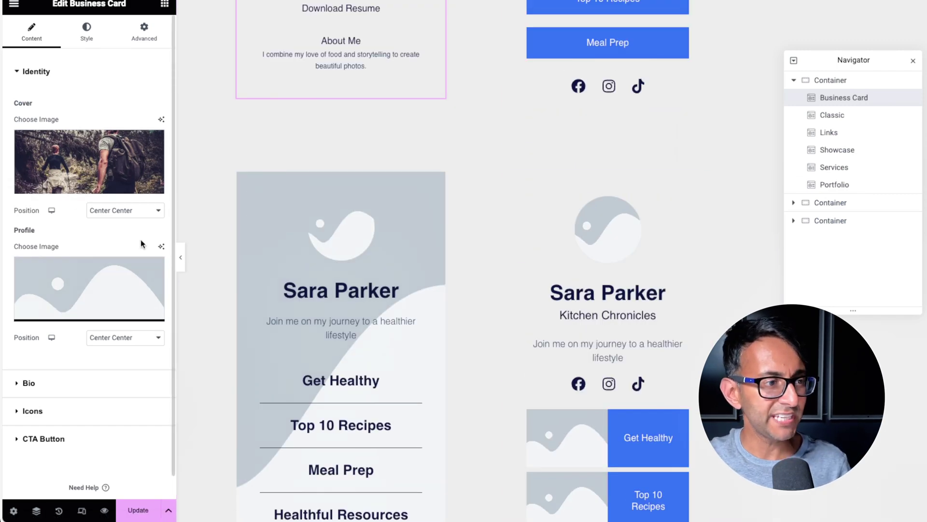
scroll(375, 184, up, 7)
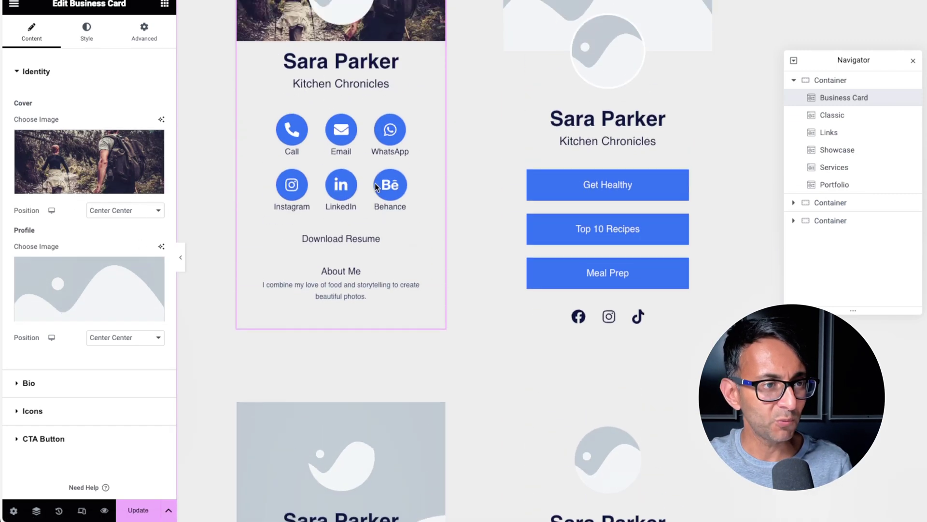
- Remove the cover photo and set the woman's portrait as the profile photo
click(153, 144)
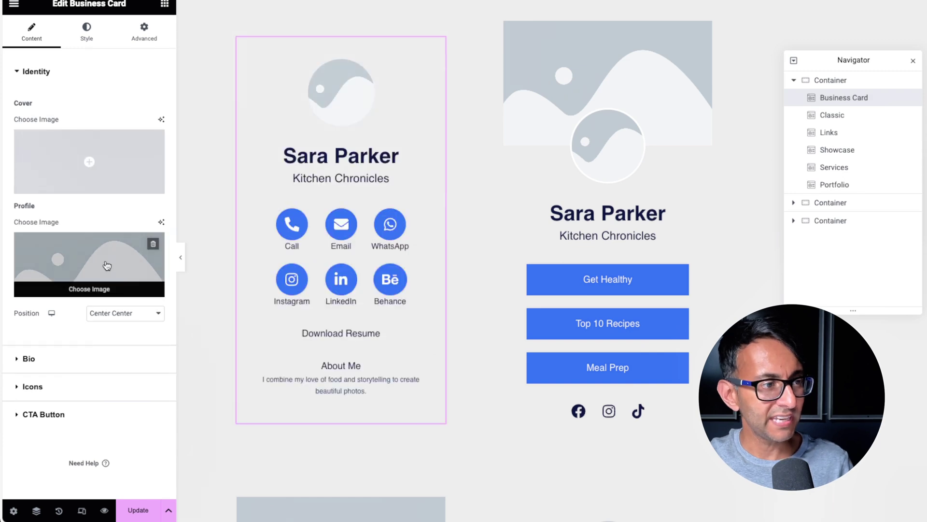
click(89, 288)
click(358, 139)
click(895, 488)
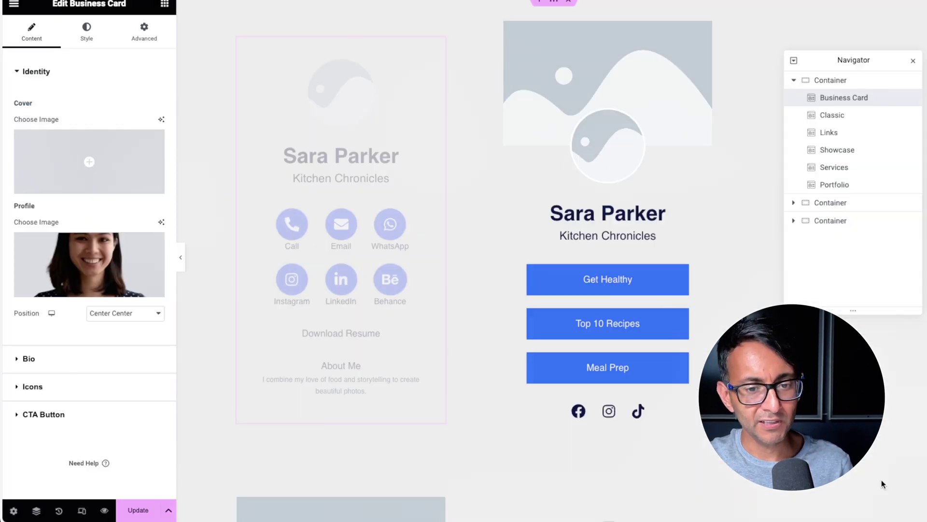
- Clear the About Me heading and description in the Bio settings
click(77, 362)
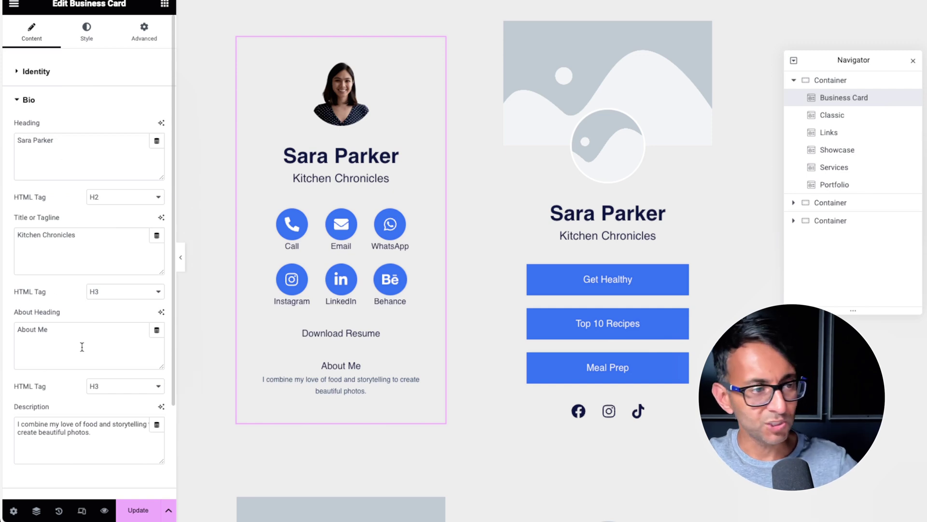
drag(90, 432, 2, 412)
key(BackSpace)
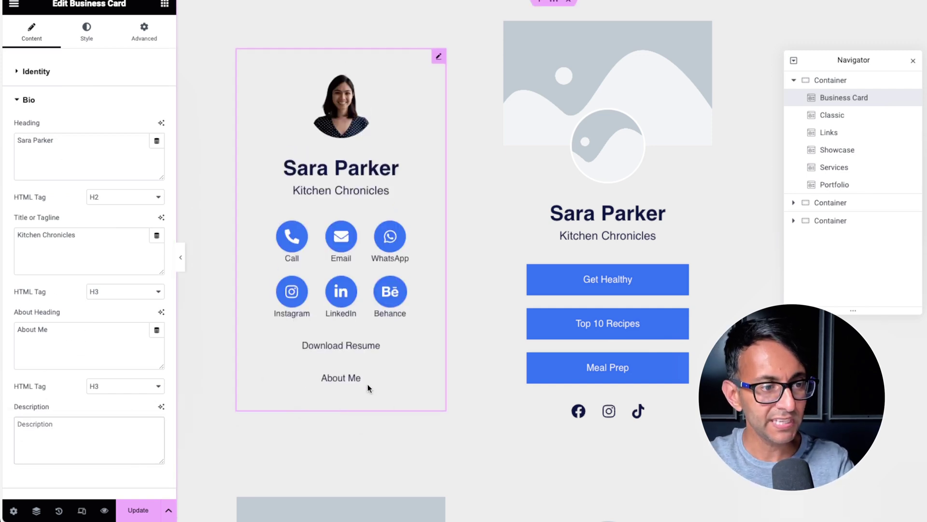
drag(92, 339, 17, 329)
key(BackSpace)
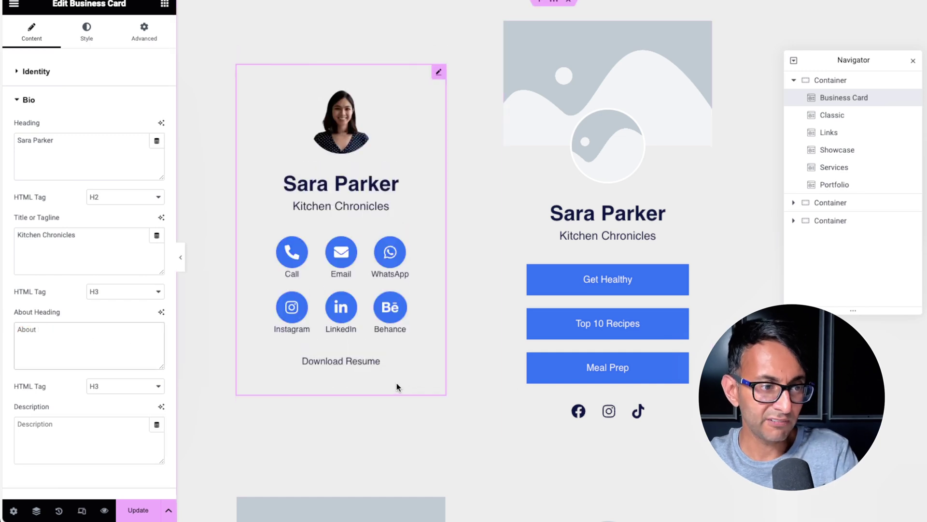
scroll(69, 429, down, 3)
- Change the Business Card's CTA button Link Type from file download to WhatsApp
click(72, 386)
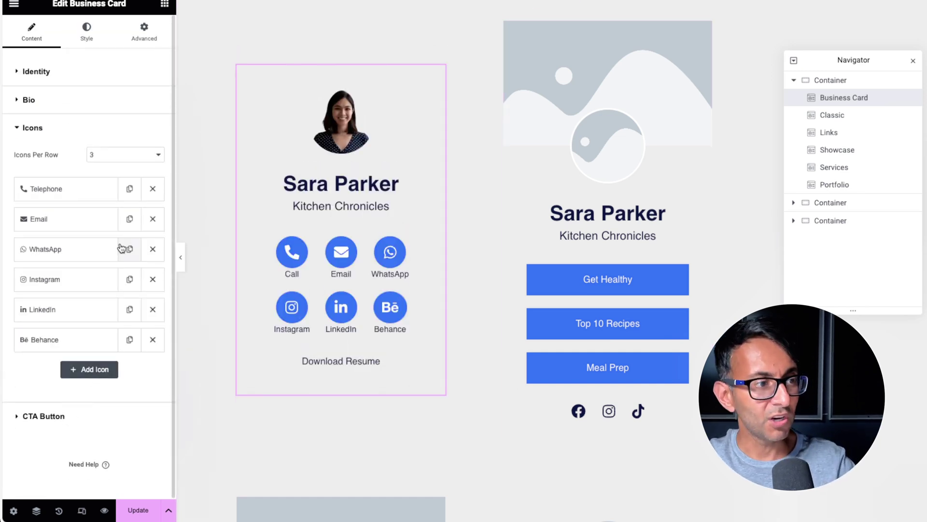
click(100, 417)
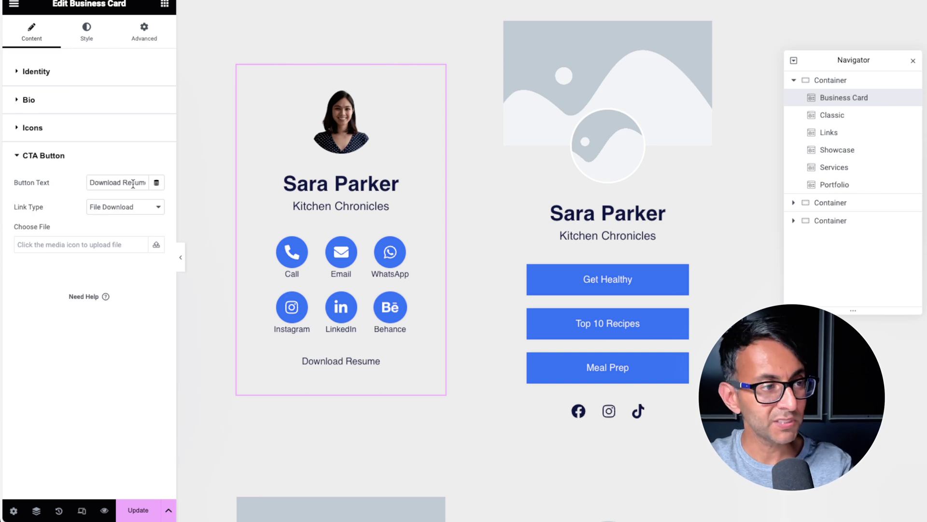
click(136, 206)
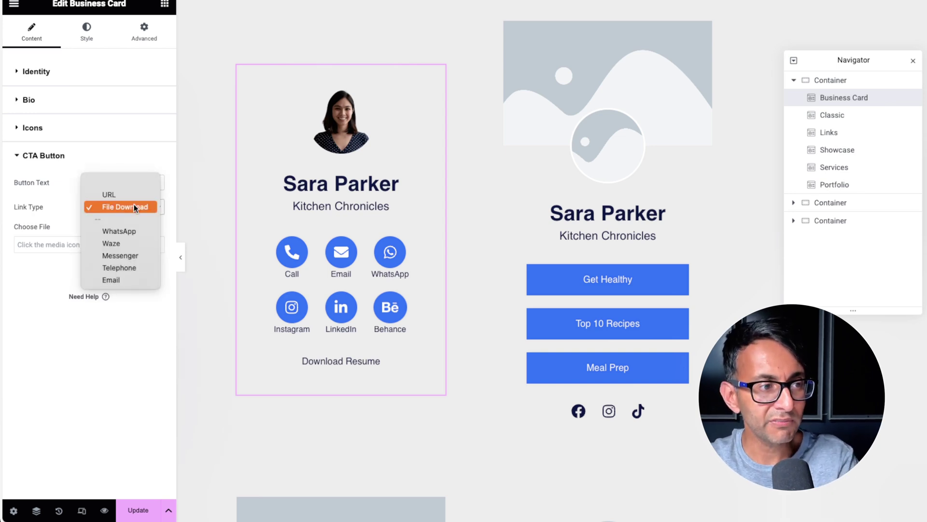
click(135, 234)
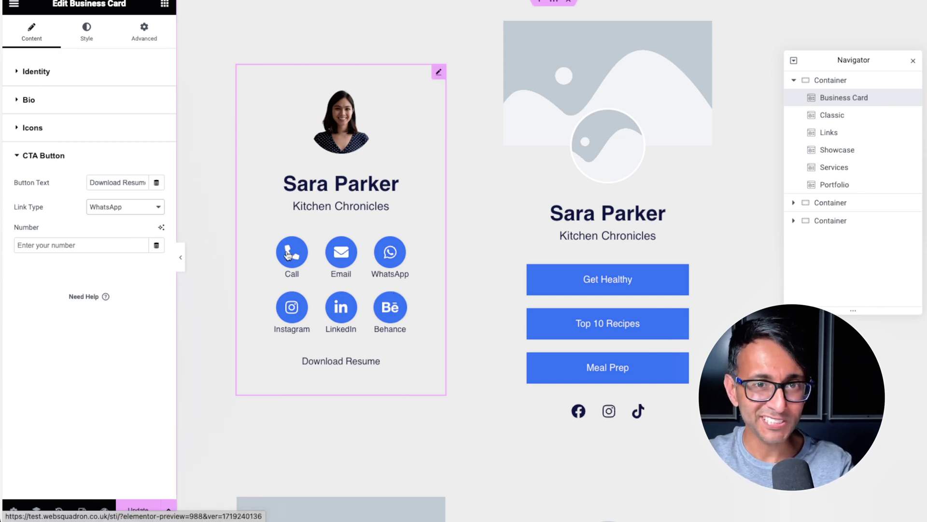
click(87, 33)
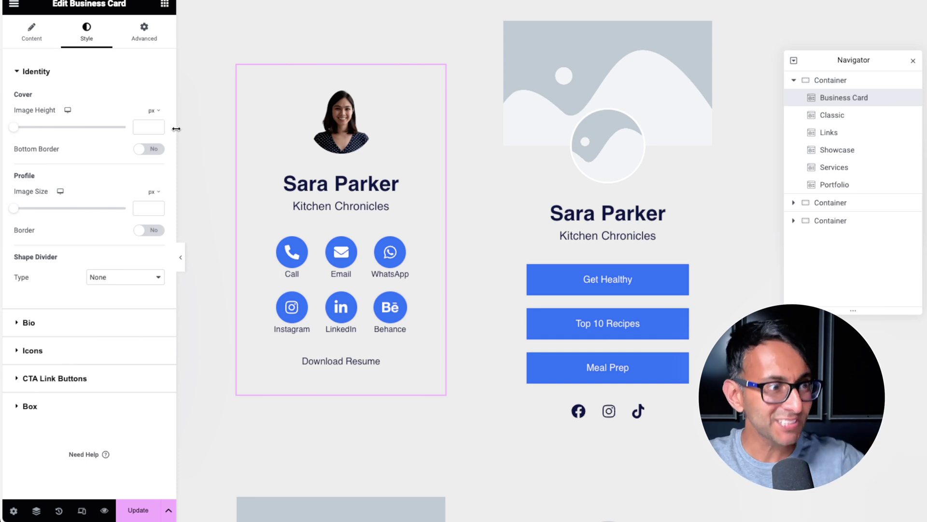
- Set the cover image height to 445 px and the profile image size to 115 px
drag(18, 130, 64, 129)
drag(18, 208, 126, 208)
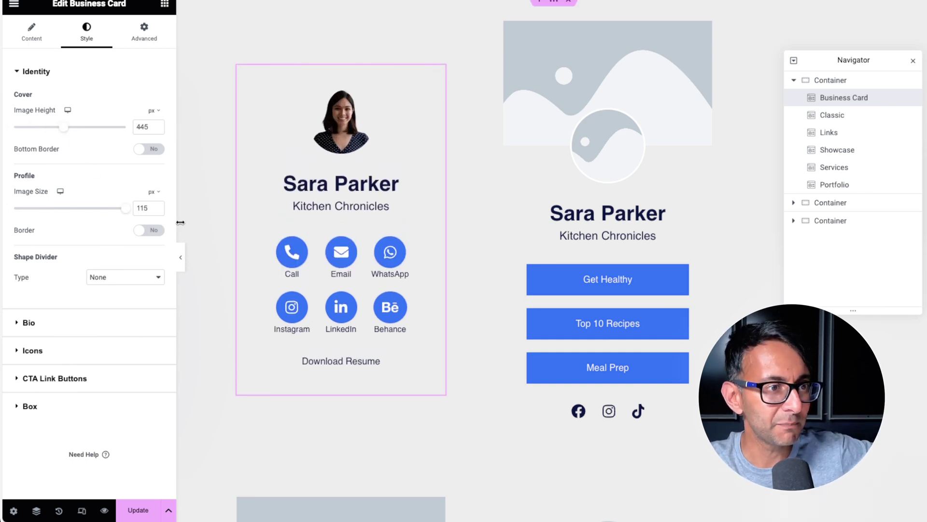
click(80, 353)
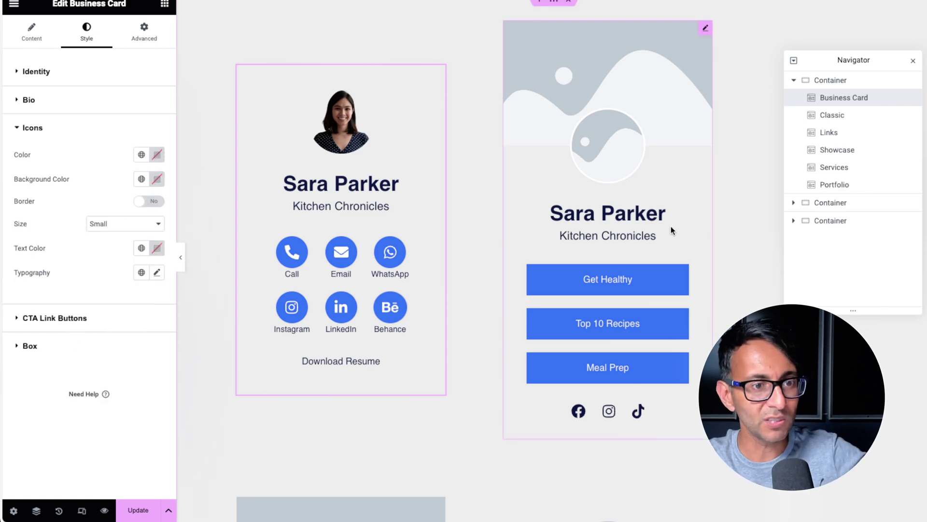
scroll(662, 234, down, 15)
scroll(549, 304, up, 10)
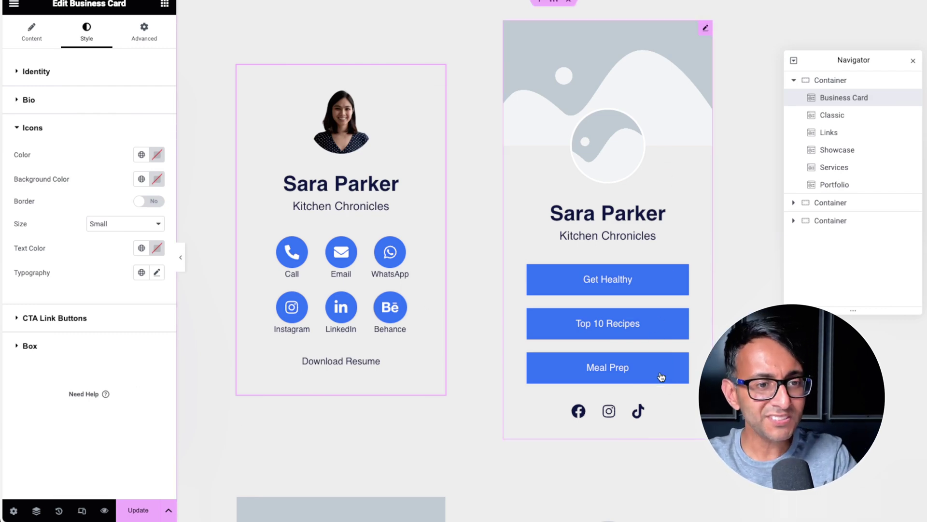
- Review the contact icons' style settings, then check the card's Advanced settings
scroll(661, 375, down, 10)
scroll(616, 268, down, 2)
scroll(630, 233, up, 6)
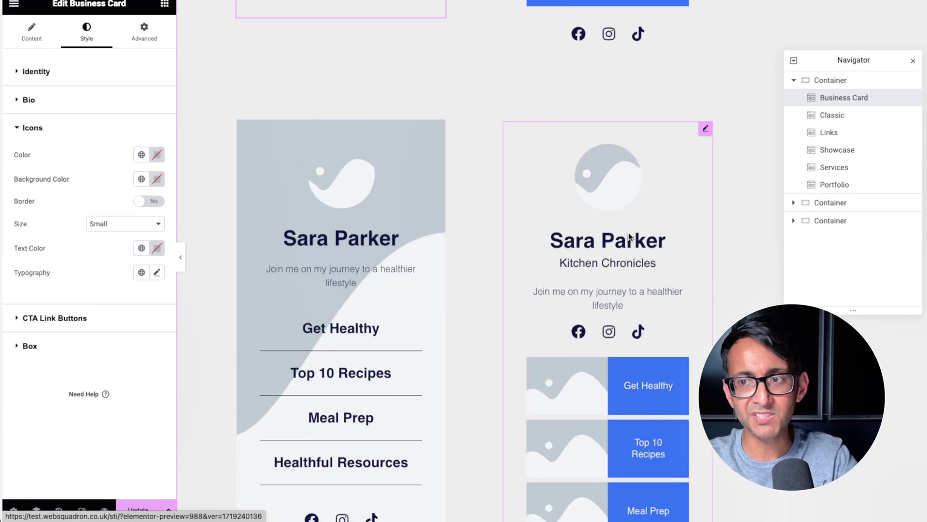
scroll(628, 243, down, 2)
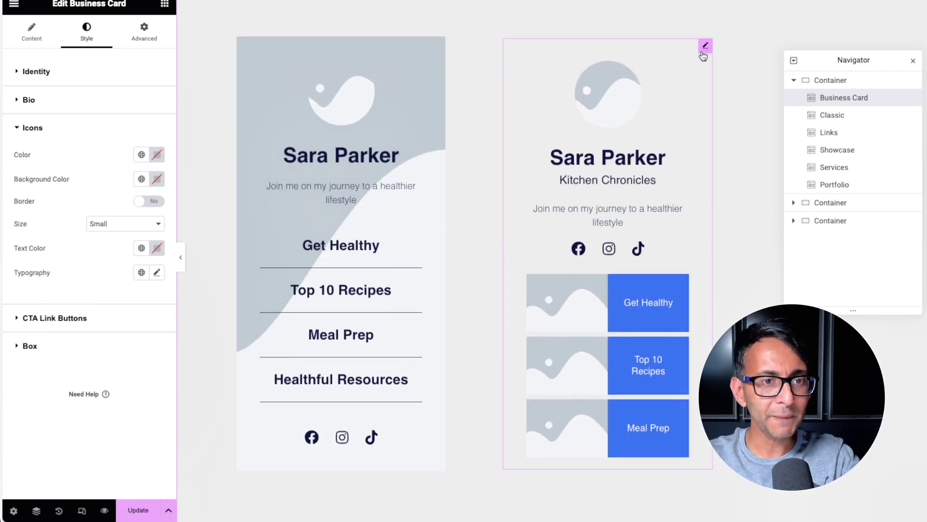
click(34, 39)
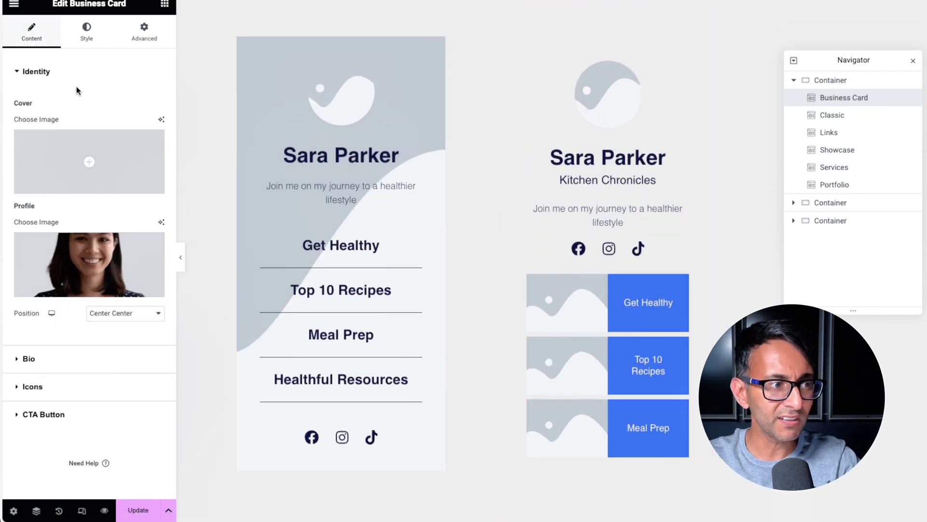
click(86, 42)
click(144, 33)
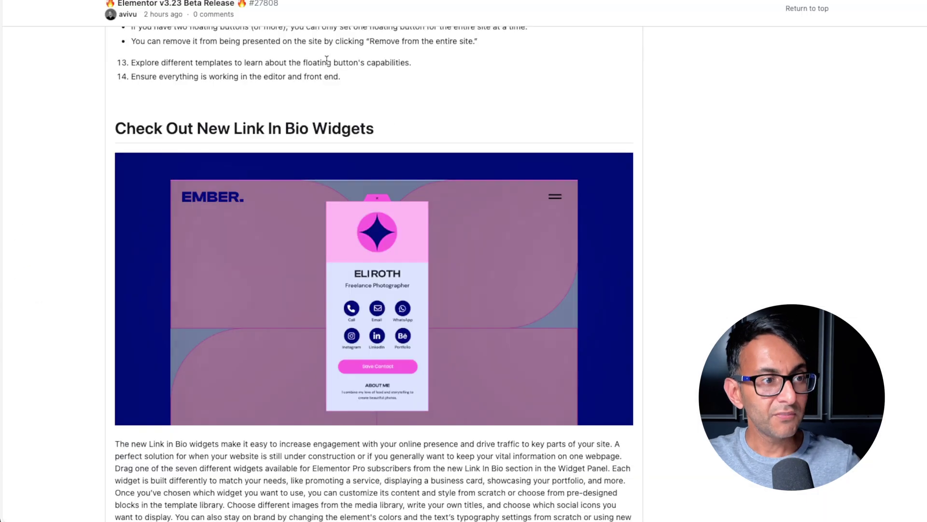
scroll(539, 337, down, 10)
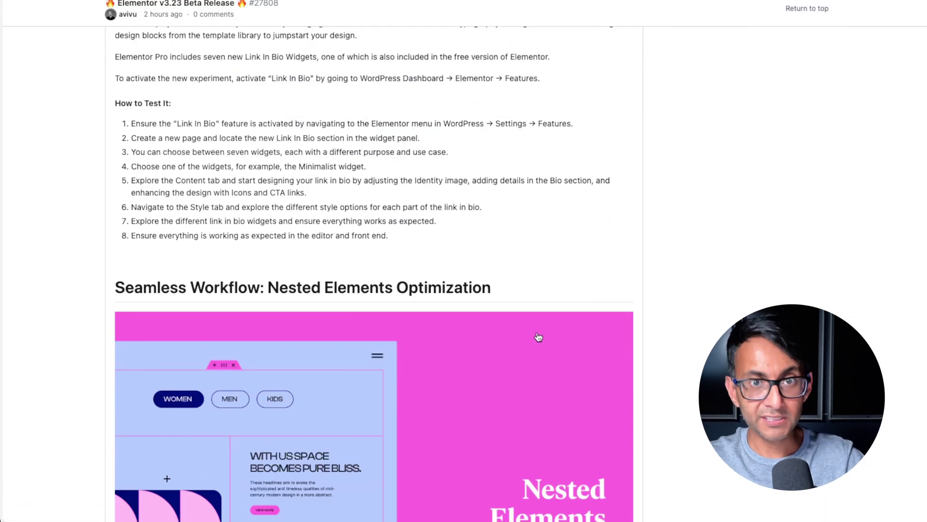
scroll(539, 337, down, 3)
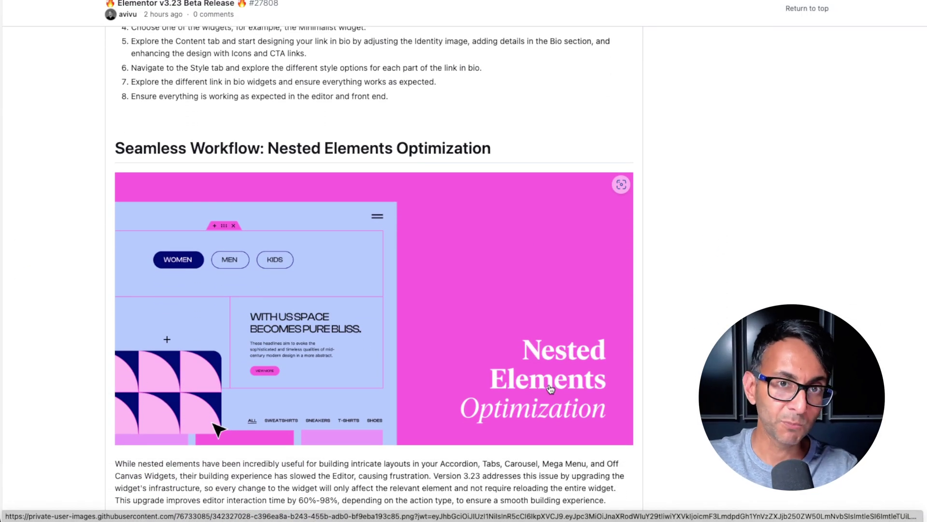
scroll(476, 339, down, 3)
scroll(487, 332, down, 3)
scroll(486, 327, down, 10)
scroll(486, 330, down, 12)
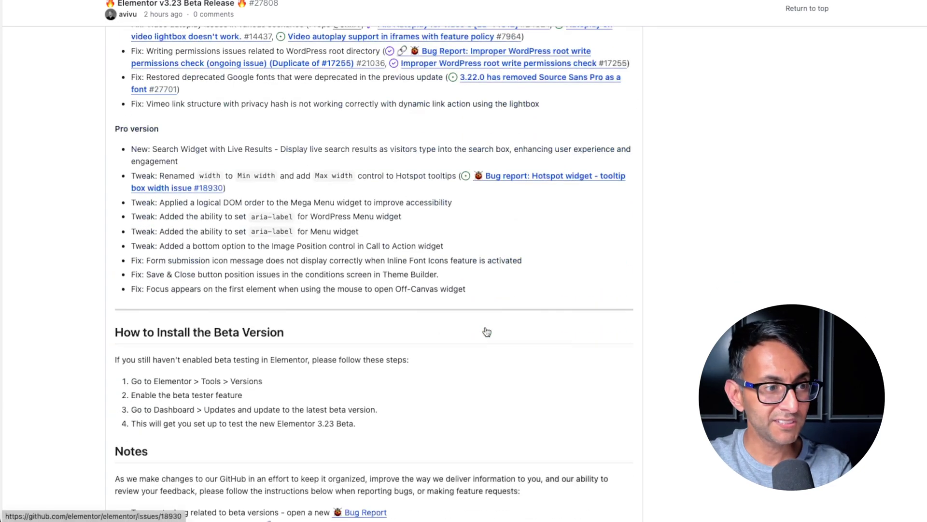
scroll(486, 328, down, 6)
scroll(486, 328, up, 13)
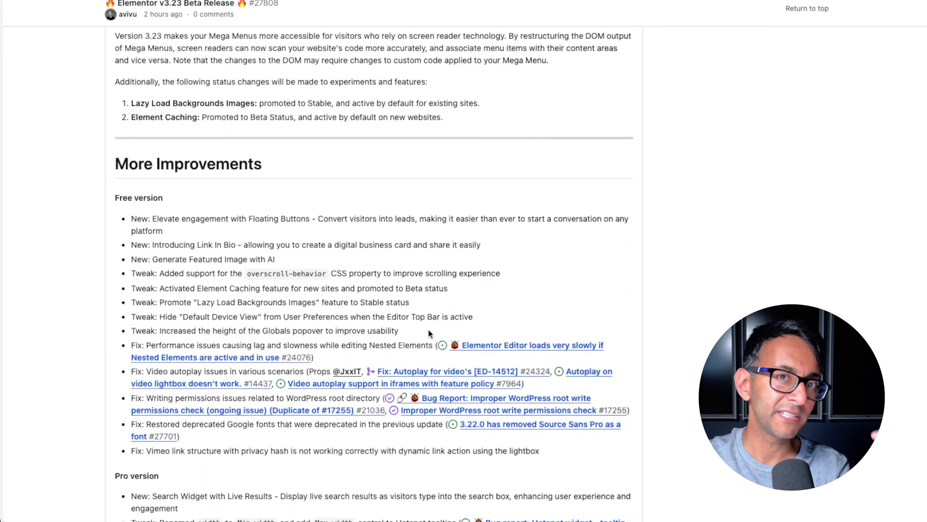
scroll(428, 330, up, 14)
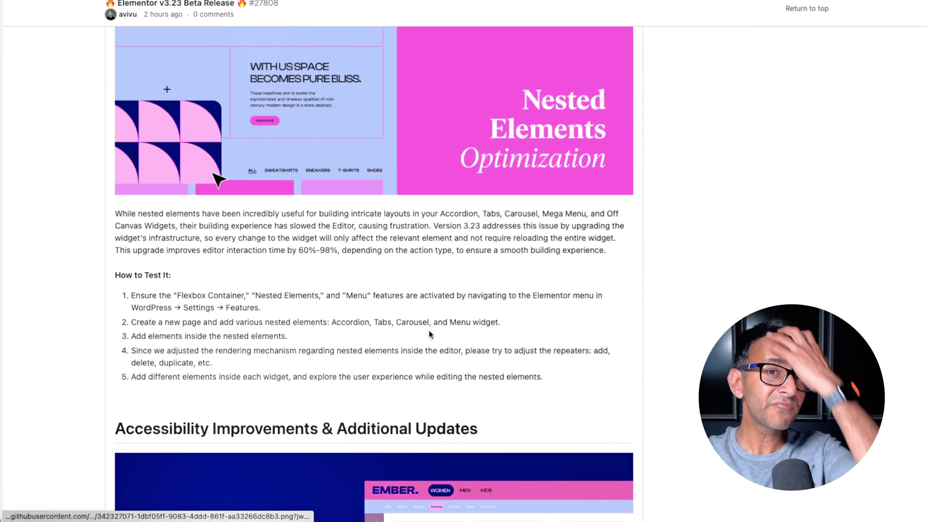
scroll(429, 331, up, 5)
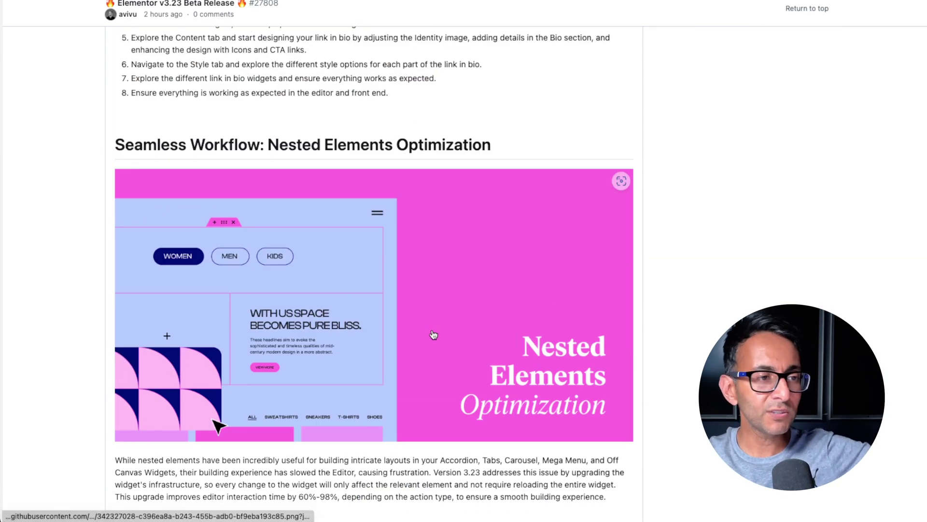
scroll(415, 366, up, 5)
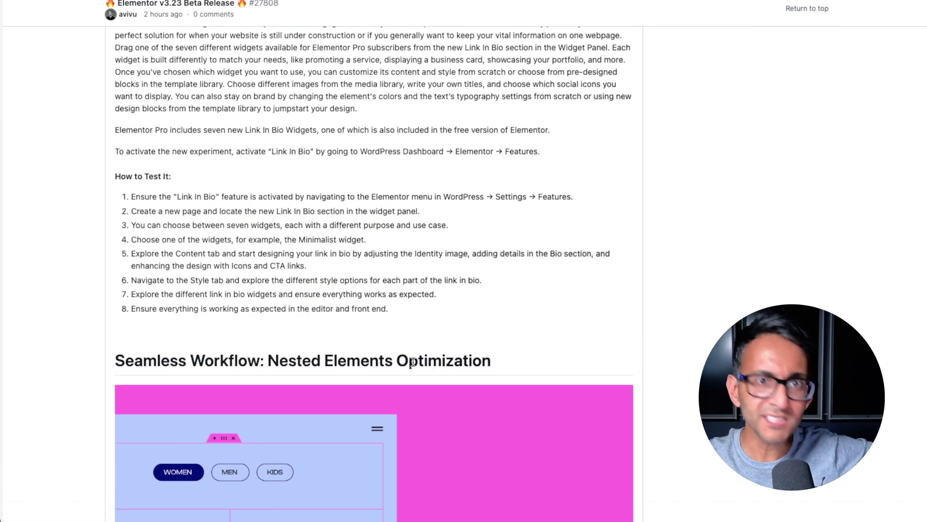
scroll(414, 361, up, 15)
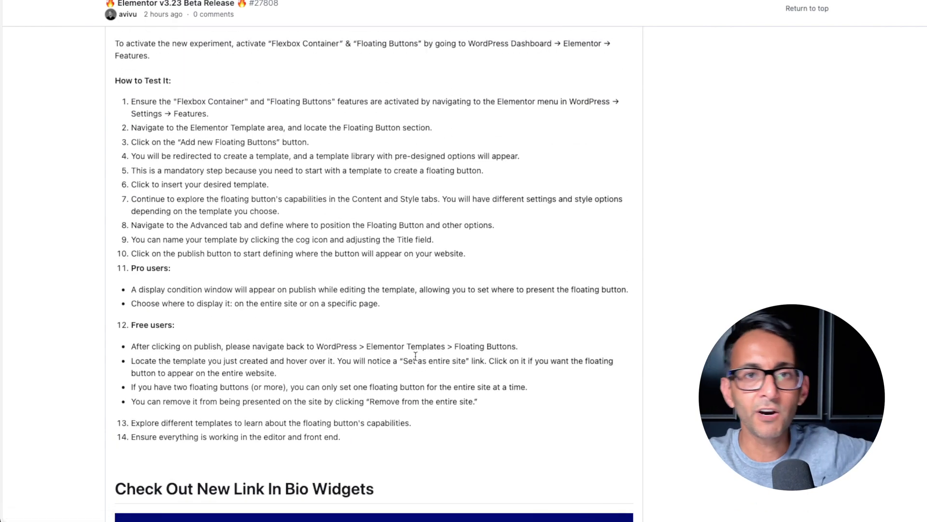
scroll(415, 356, up, 10)
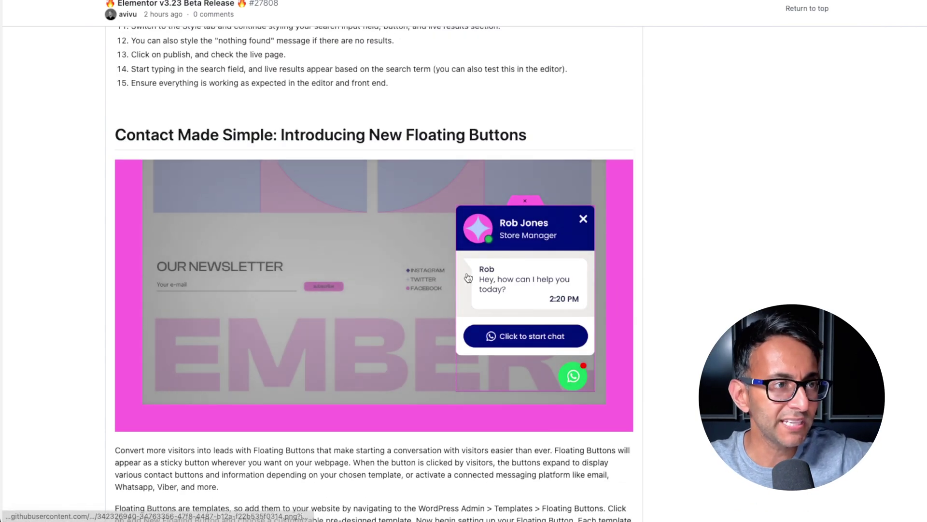
scroll(531, 303, up, 15)
scroll(473, 302, down, 4)
scroll(469, 301, down, 20)
scroll(483, 298, up, 7)
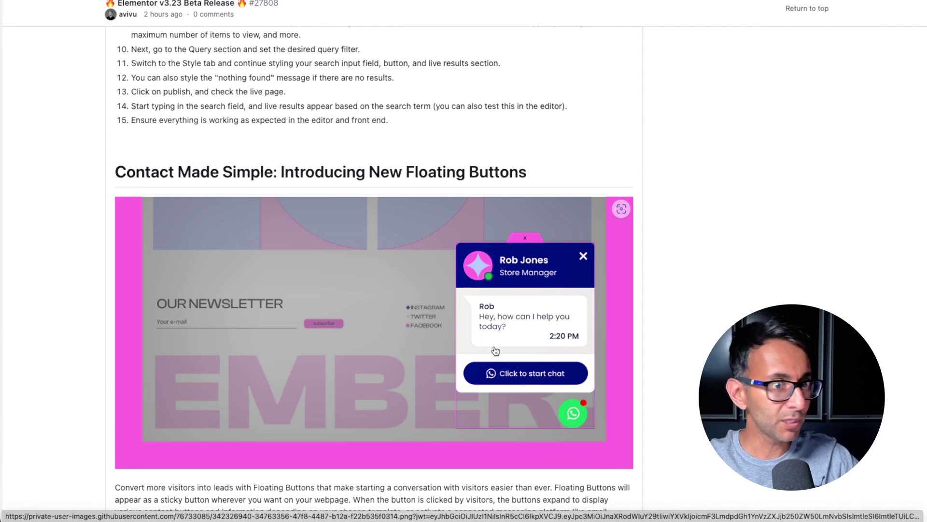
scroll(495, 351, down, 4)
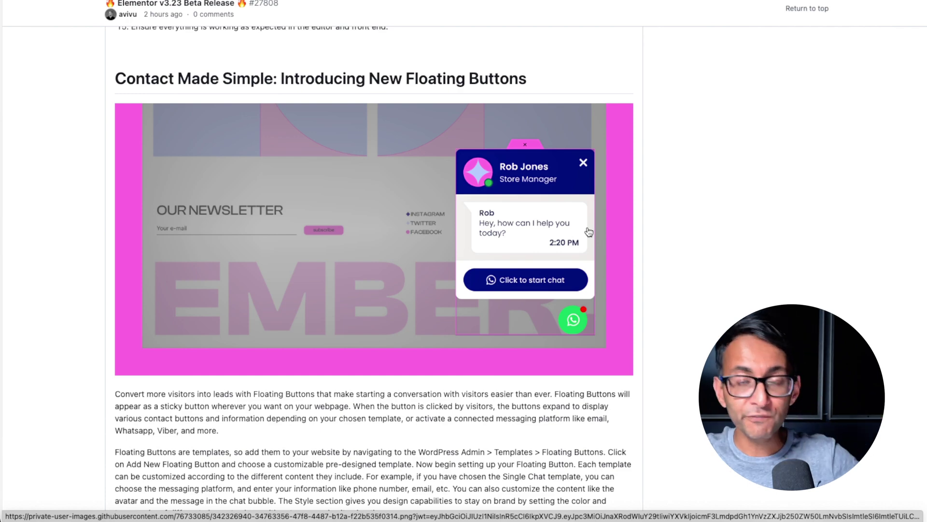
scroll(579, 217, down, 15)
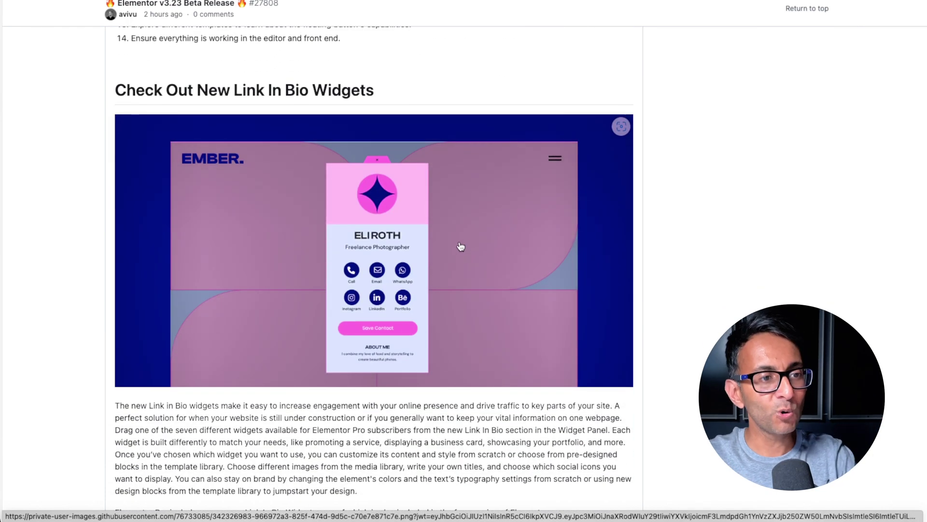